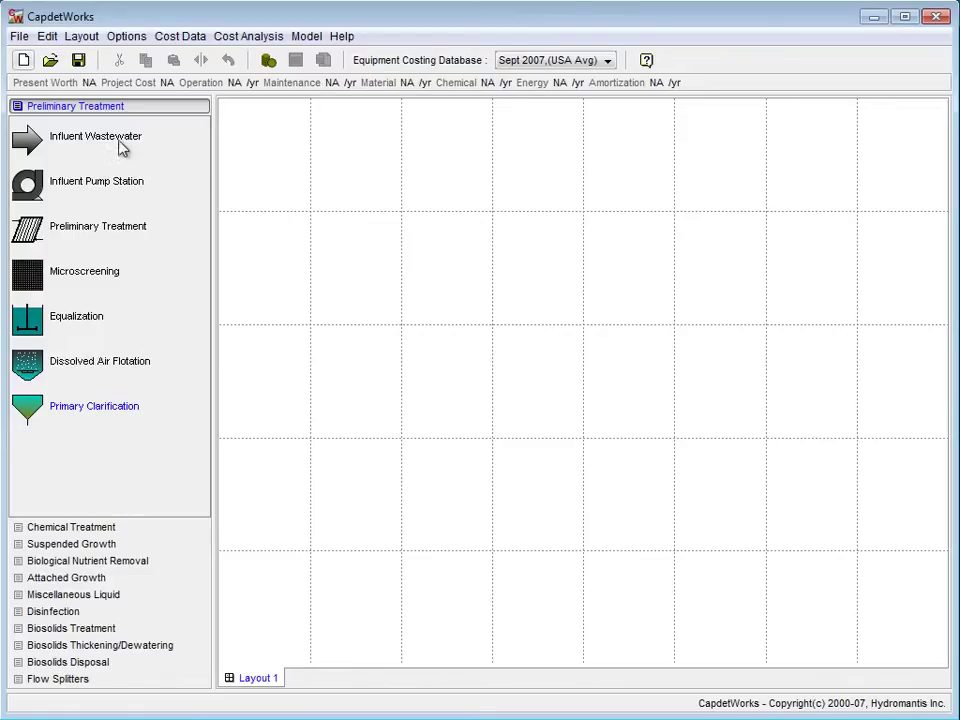
Place Influent Wastewater and Primary Clarification on the grid and estimate the layout's cost
{"action": "left_click_drag", "start_coordinate": [119, 147], "coordinate": [250, 257]}
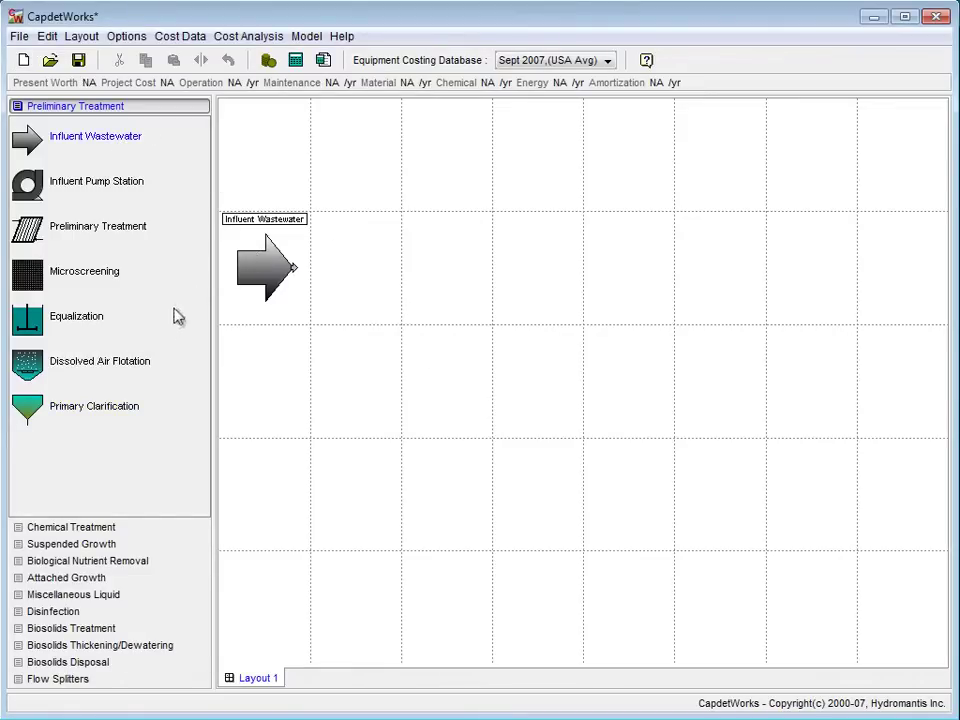
{"action": "left_click_drag", "start_coordinate": [92, 410], "coordinate": [329, 243]}
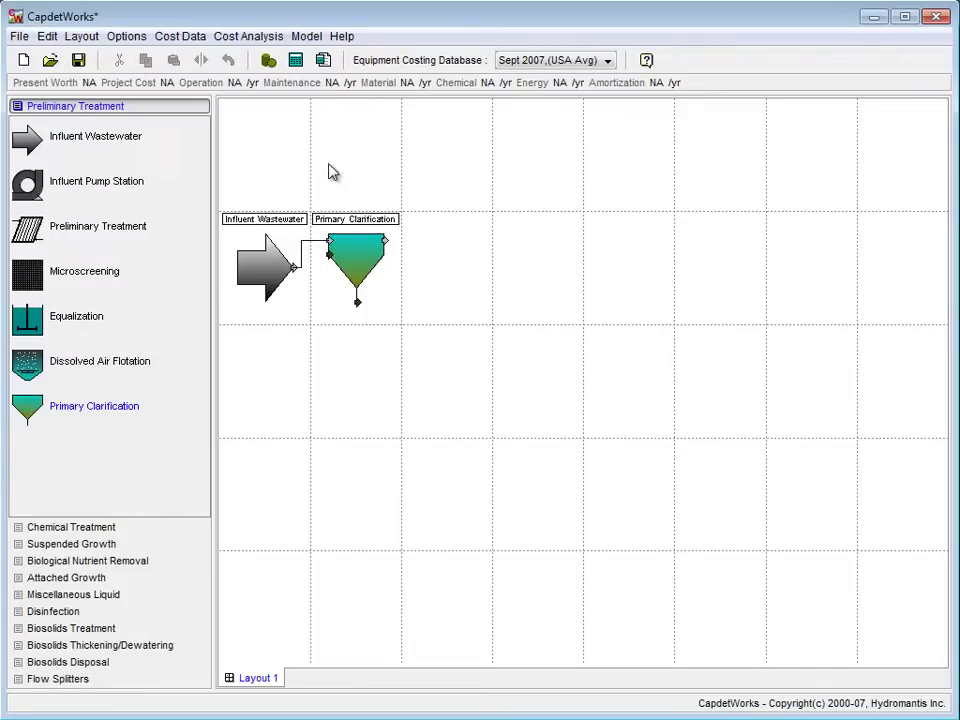
{"action": "left_click", "coordinate": [295, 62]}
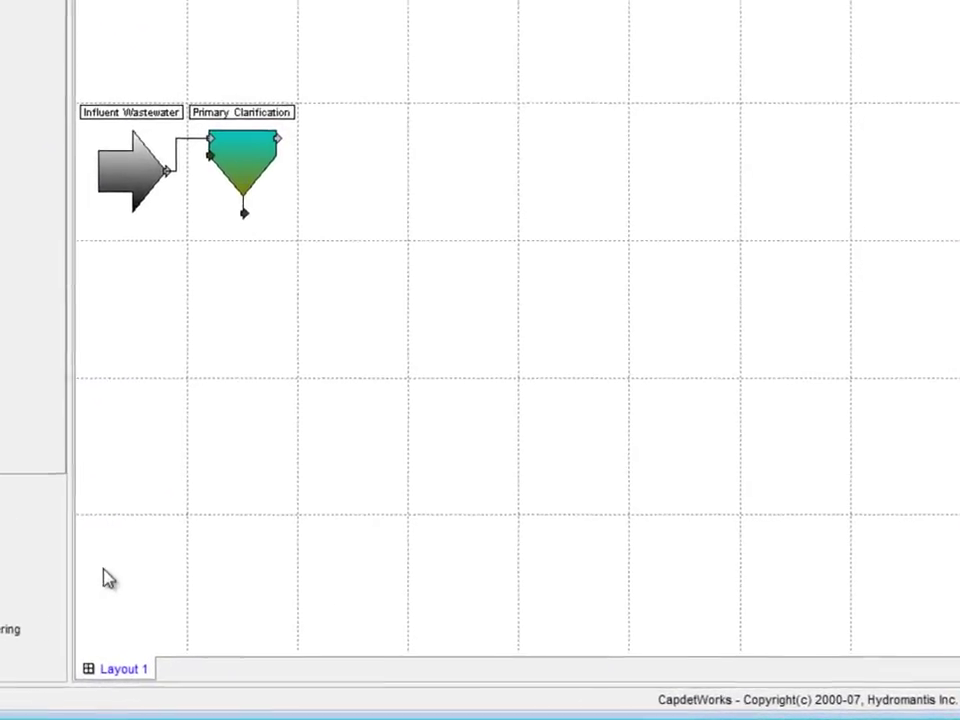
Duplicate Layout 1, keeping the default name 'Layout 1(2)'
{"action": "right_click", "coordinate": [120, 670]}
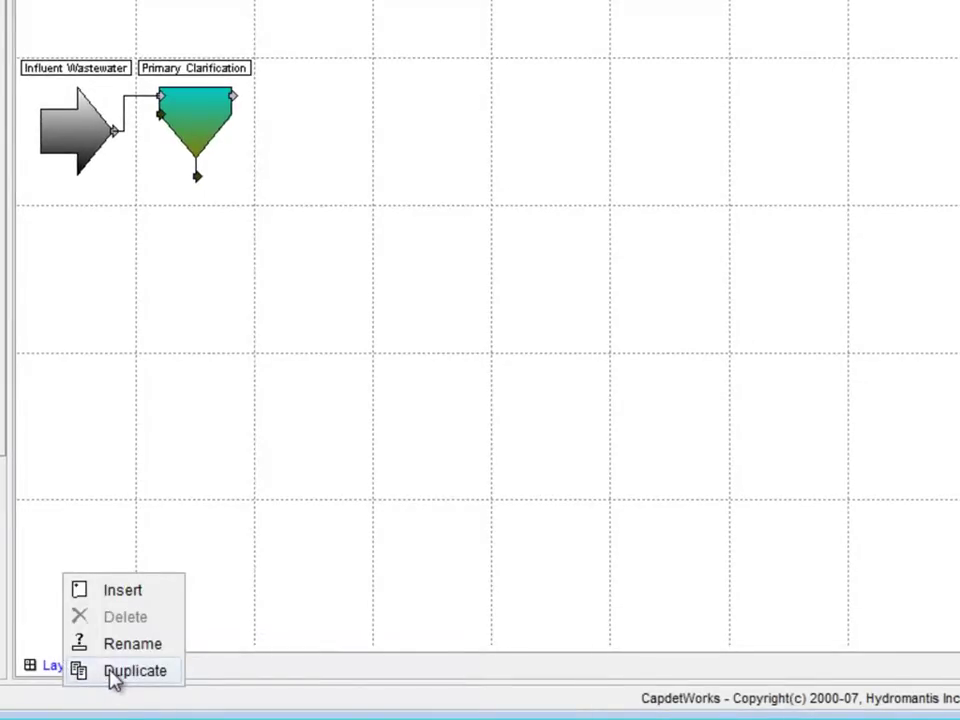
{"action": "left_click", "coordinate": [113, 675]}
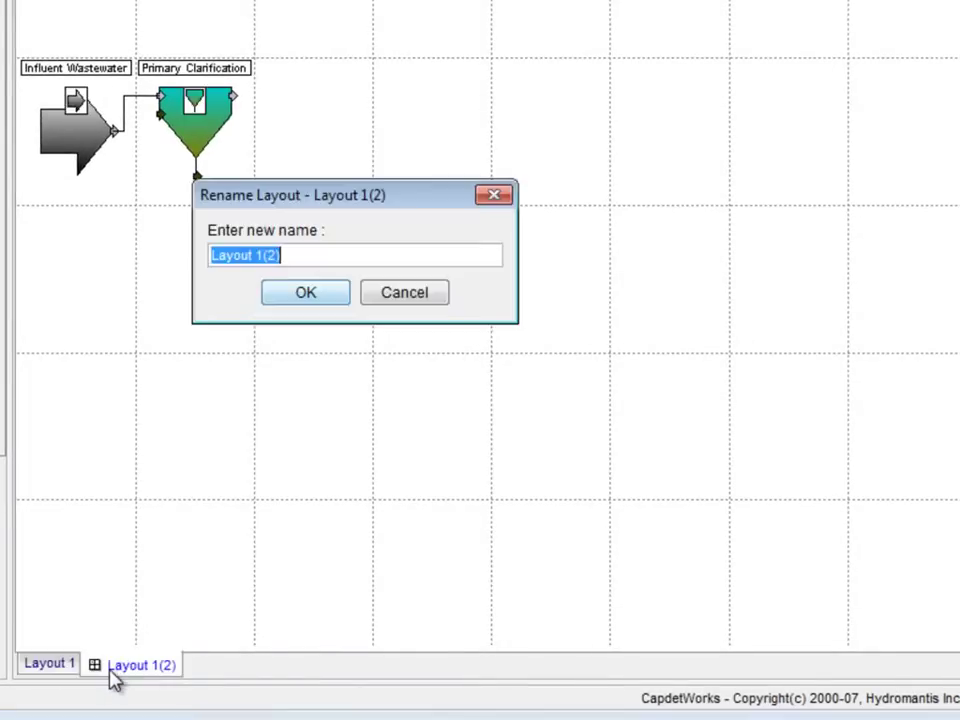
{"action": "left_click", "coordinate": [306, 294]}
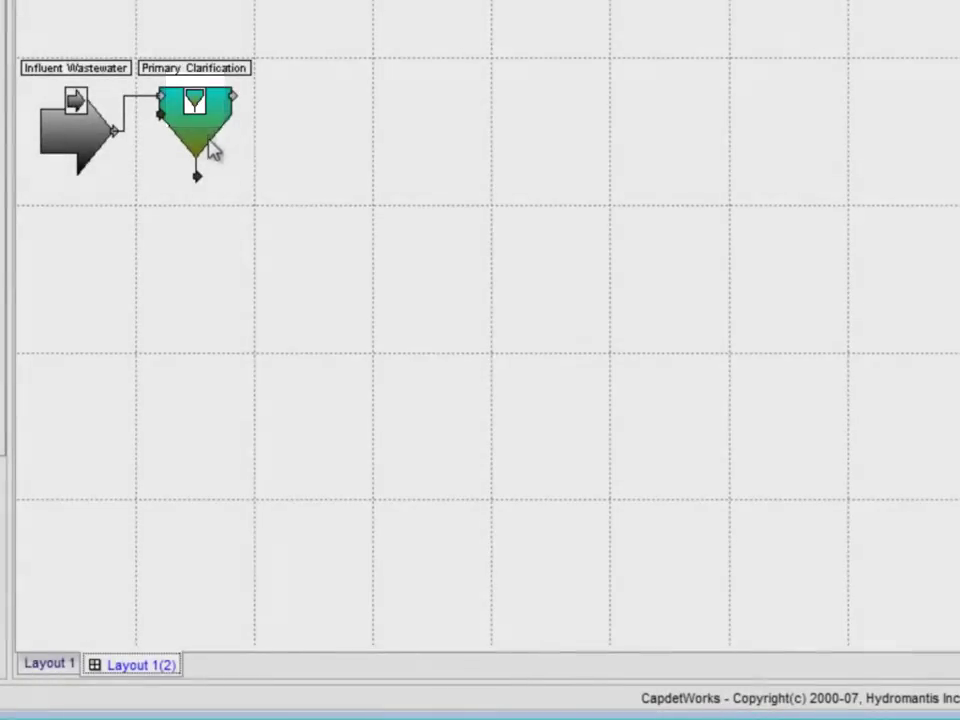
Remove the copied Primary Clarification unit's data link to Layout 1 and confirm
{"action": "right_click", "coordinate": [214, 147]}
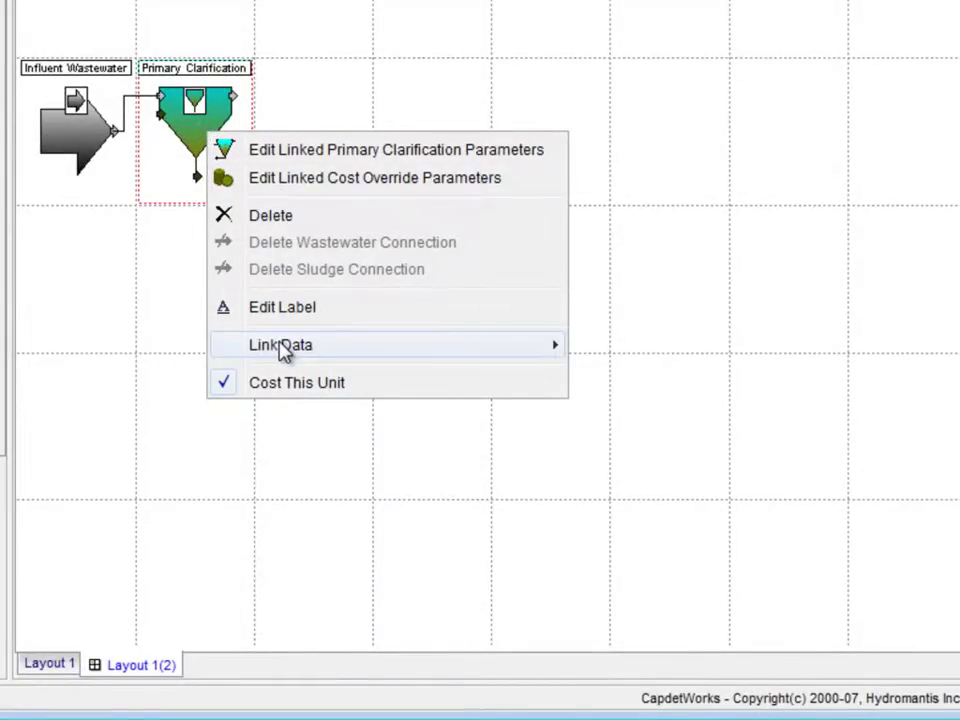
{"action": "mouse_move", "coordinate": [320, 352]}
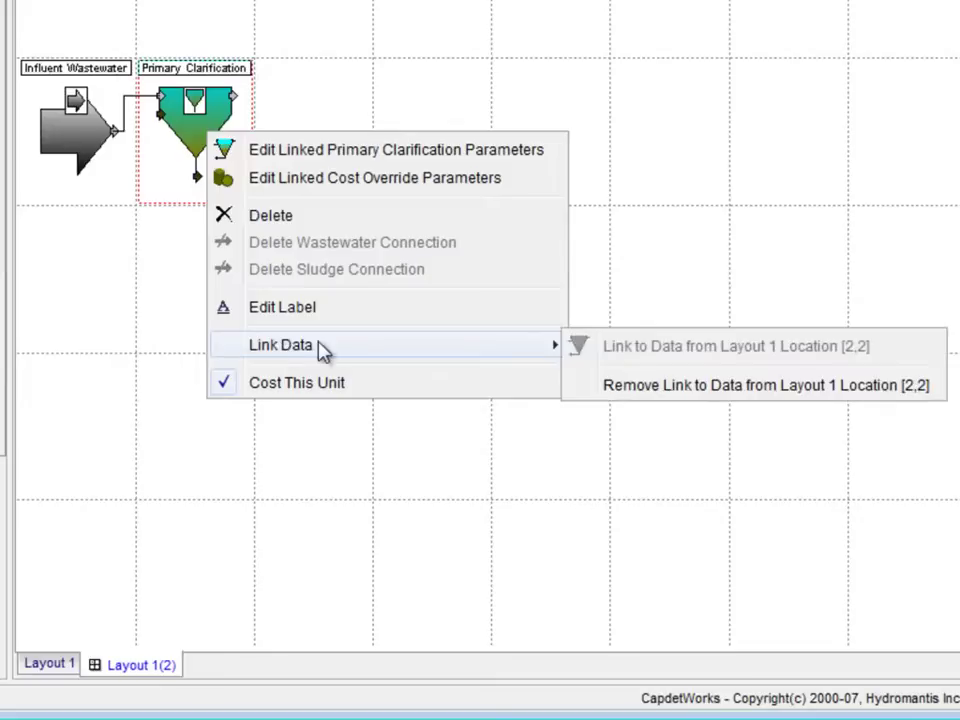
{"action": "left_click", "coordinate": [648, 386]}
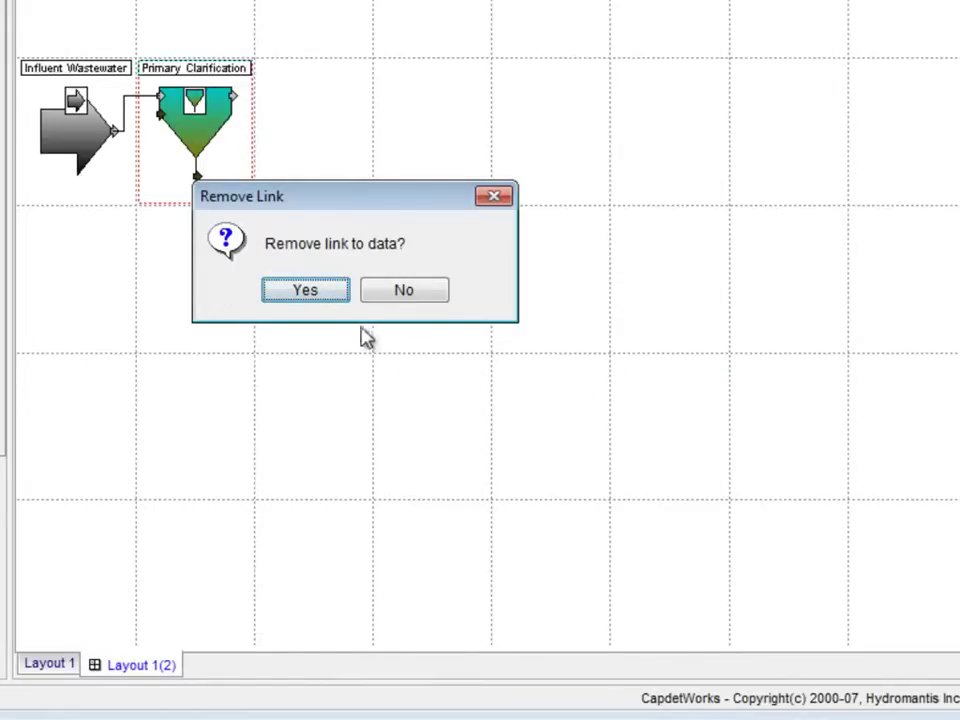
{"action": "left_click", "coordinate": [313, 296]}
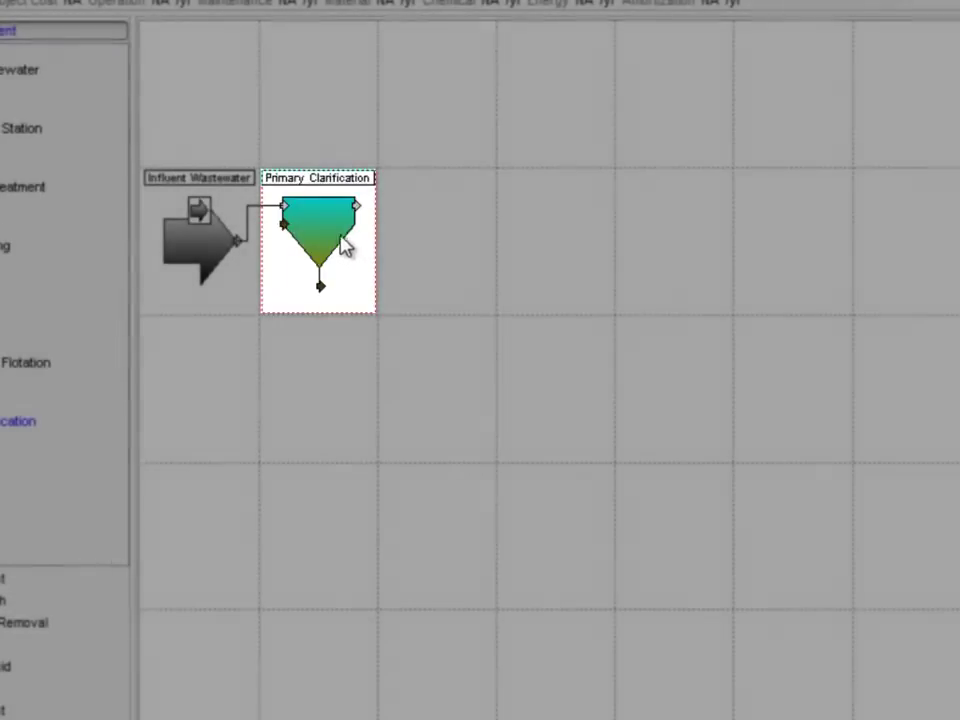
Set the copied Primary Clarification's Type of Clarifier to Rectangular and accept
{"action": "right_click", "coordinate": [348, 246]}
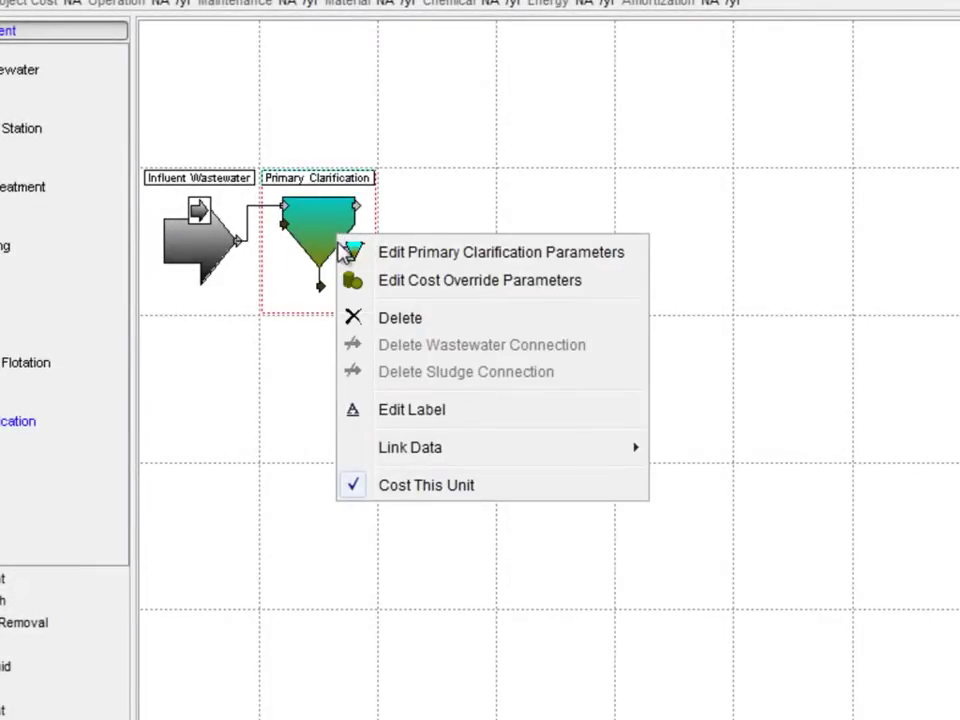
{"action": "left_click", "coordinate": [486, 262]}
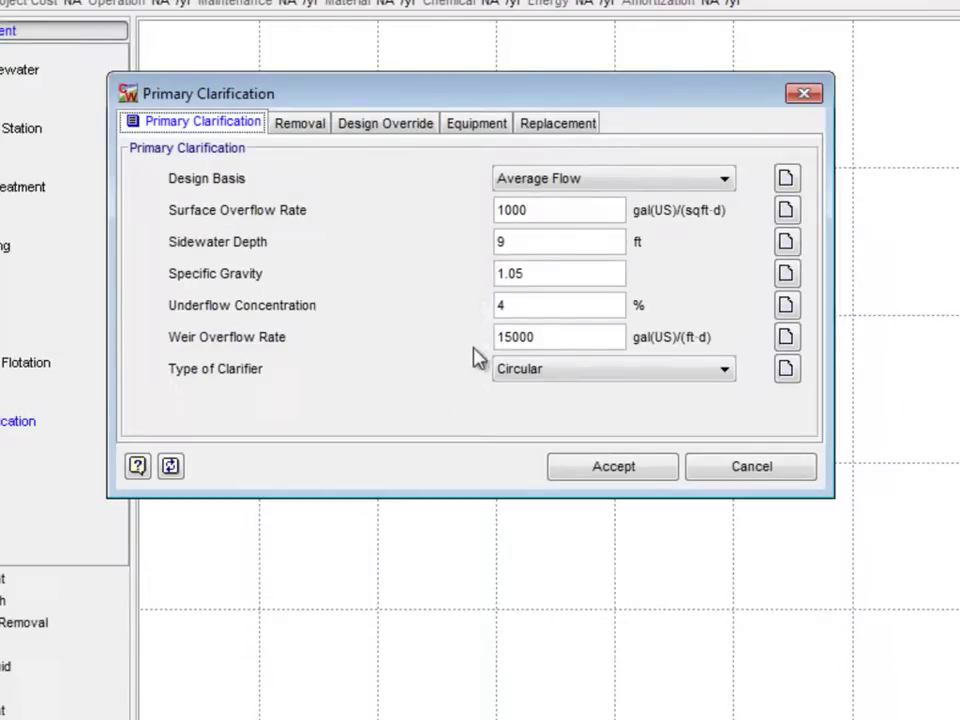
{"action": "left_click", "coordinate": [724, 376]}
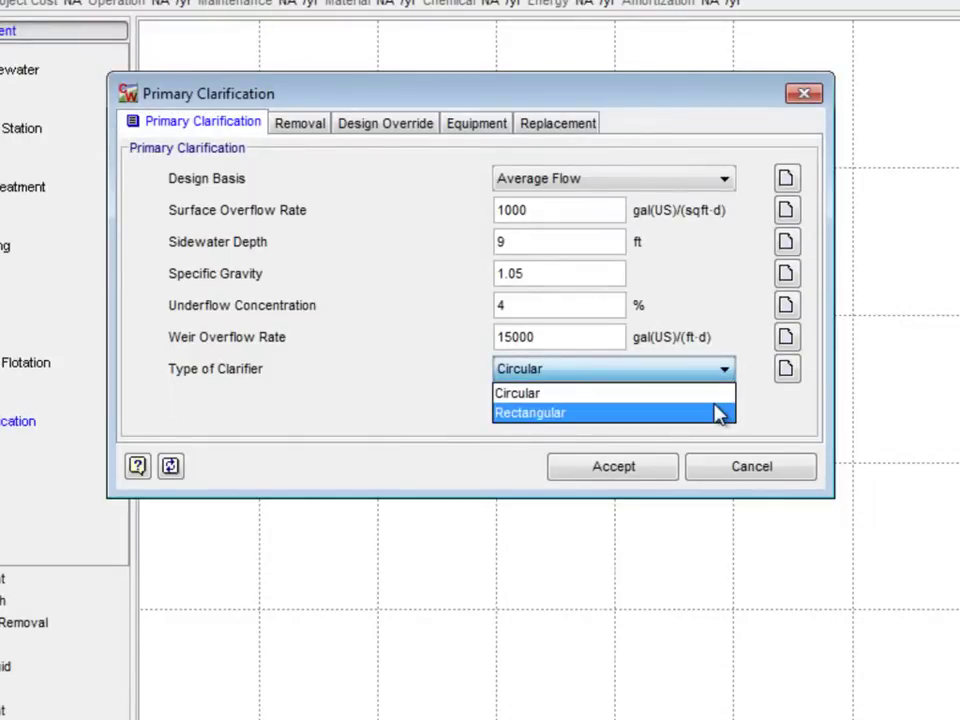
{"action": "left_click", "coordinate": [718, 413]}
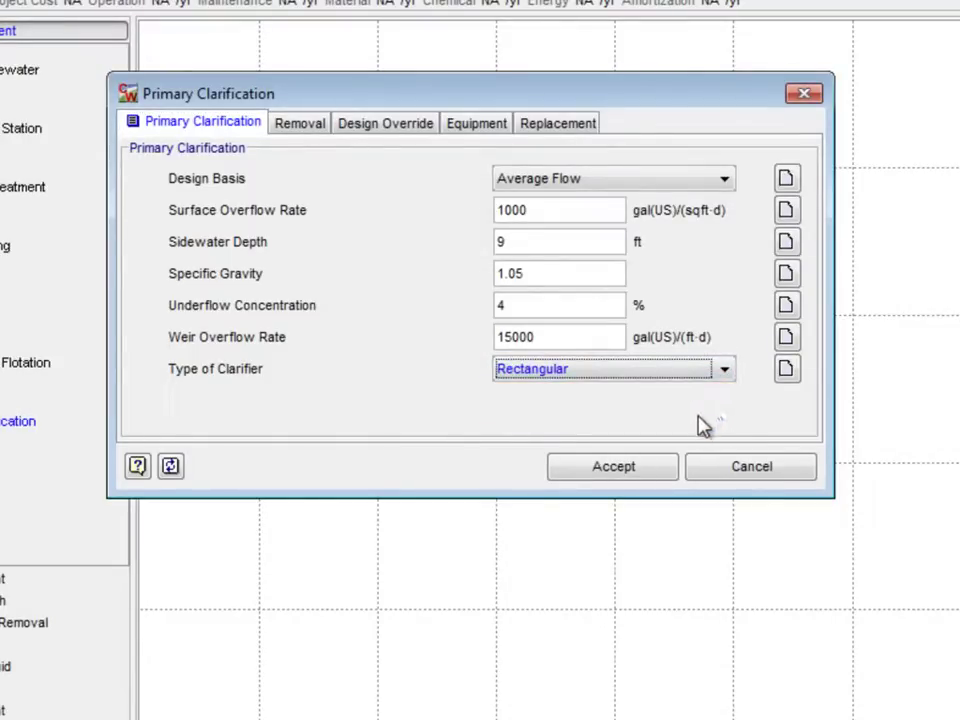
{"action": "left_click", "coordinate": [613, 467]}
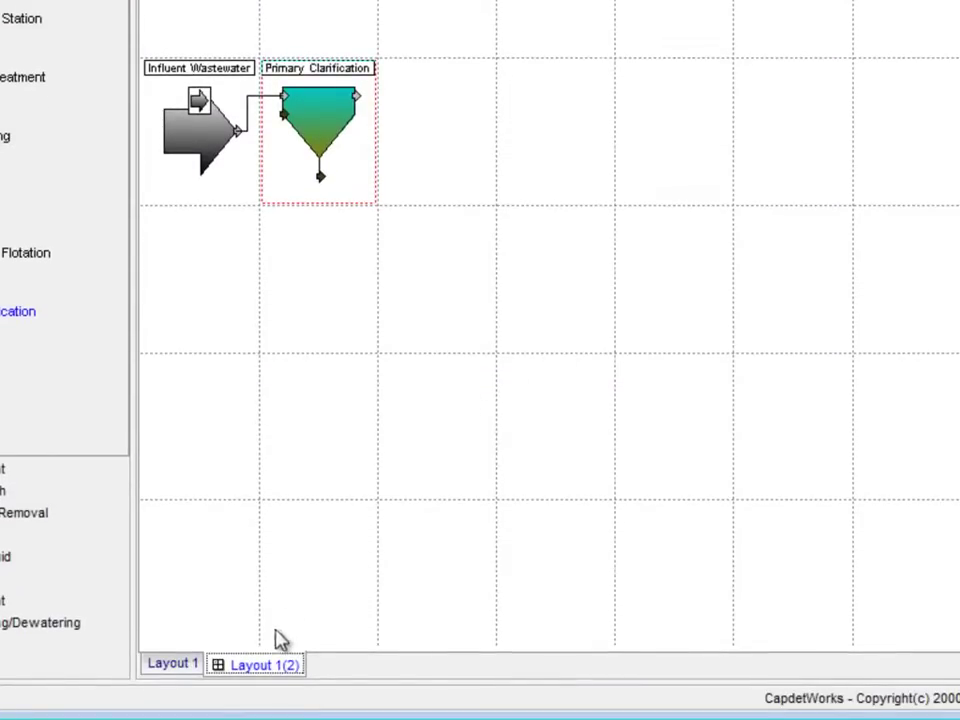
Rename the copied layout Layout 1(2) to 'Rectangular'
{"action": "right_click", "coordinate": [272, 668]}
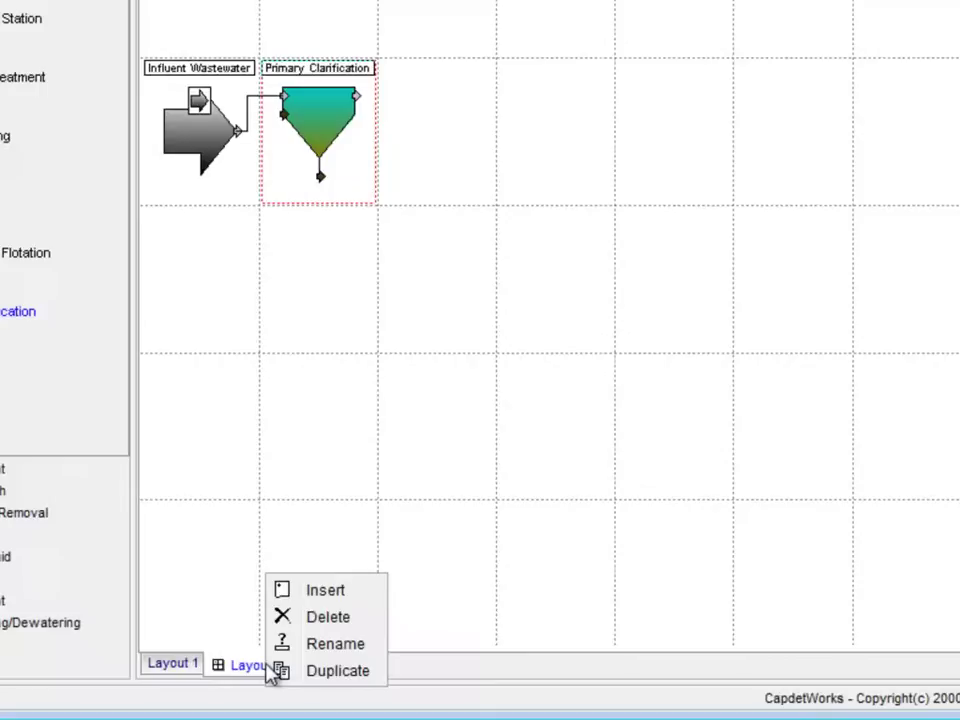
{"action": "left_click", "coordinate": [315, 645]}
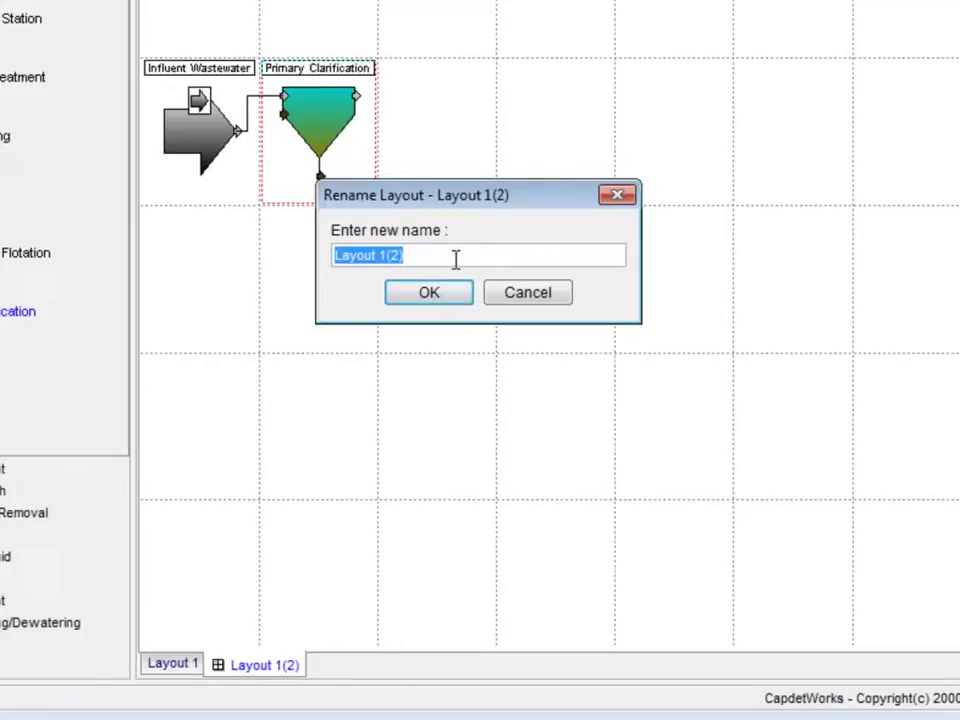
{"action": "type", "text": "R"}
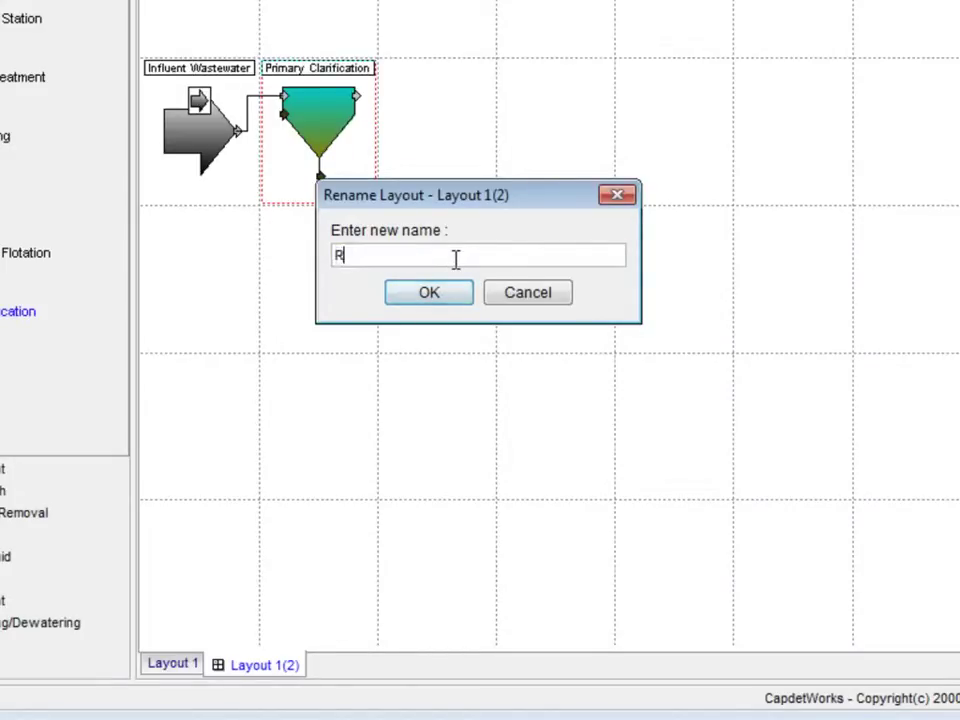
{"action": "type", "text": "ectangular"}
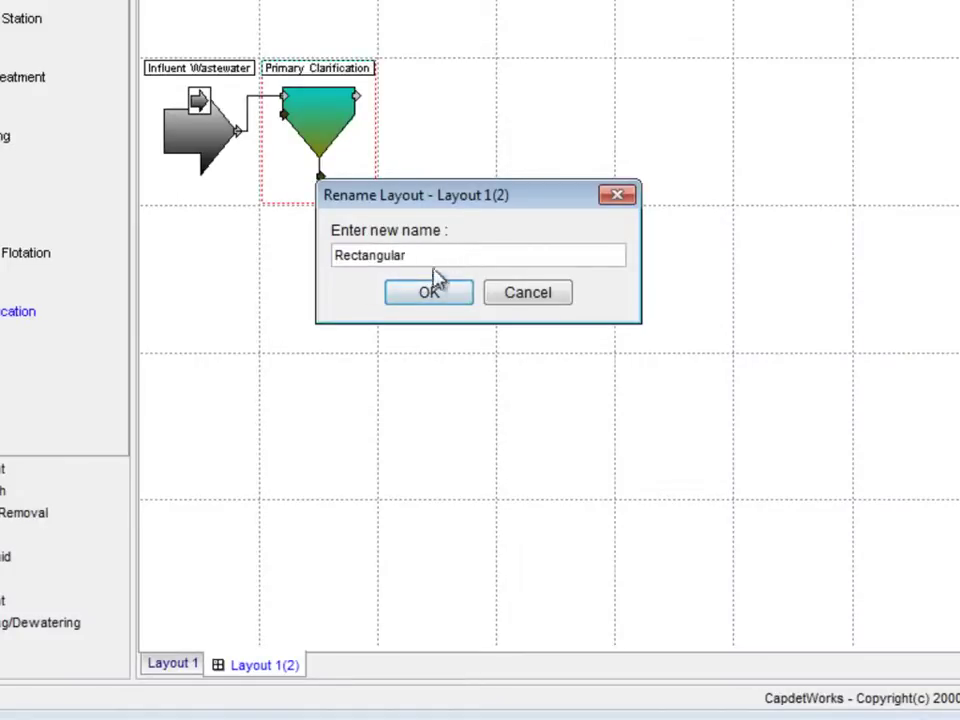
{"action": "left_click", "coordinate": [429, 293]}
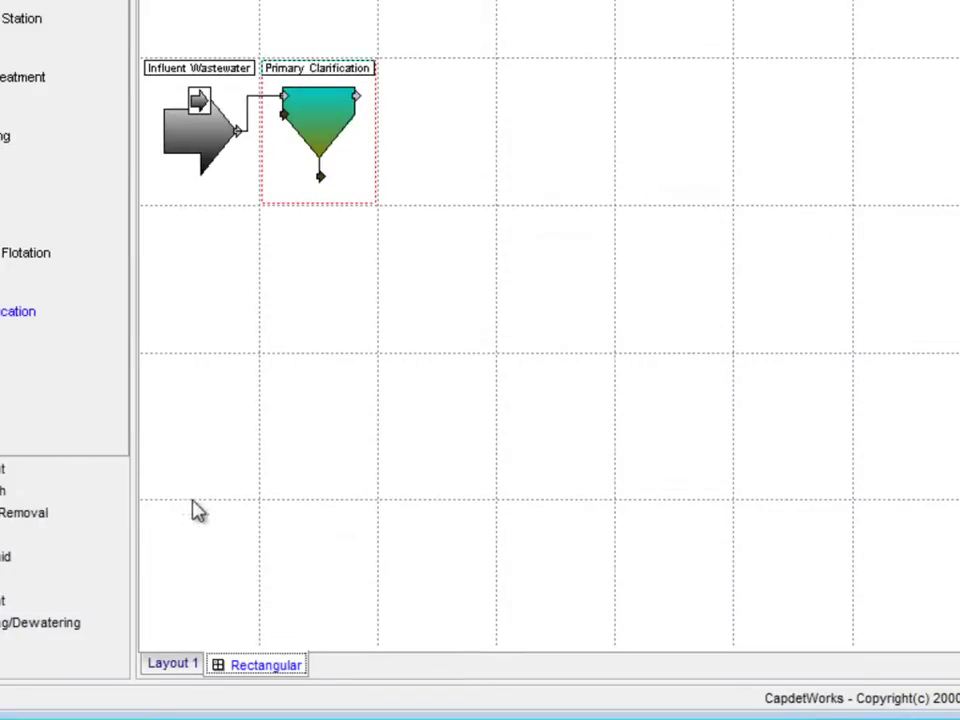
Rename Layout 1 to 'Circular'
{"action": "right_click", "coordinate": [170, 668]}
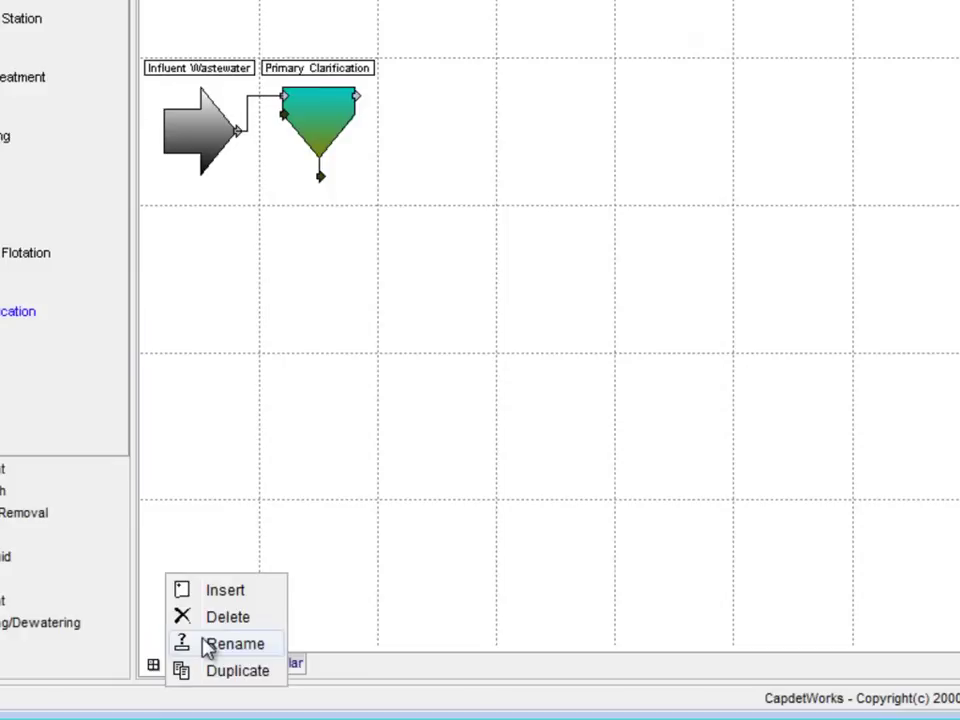
{"action": "left_click", "coordinate": [210, 645]}
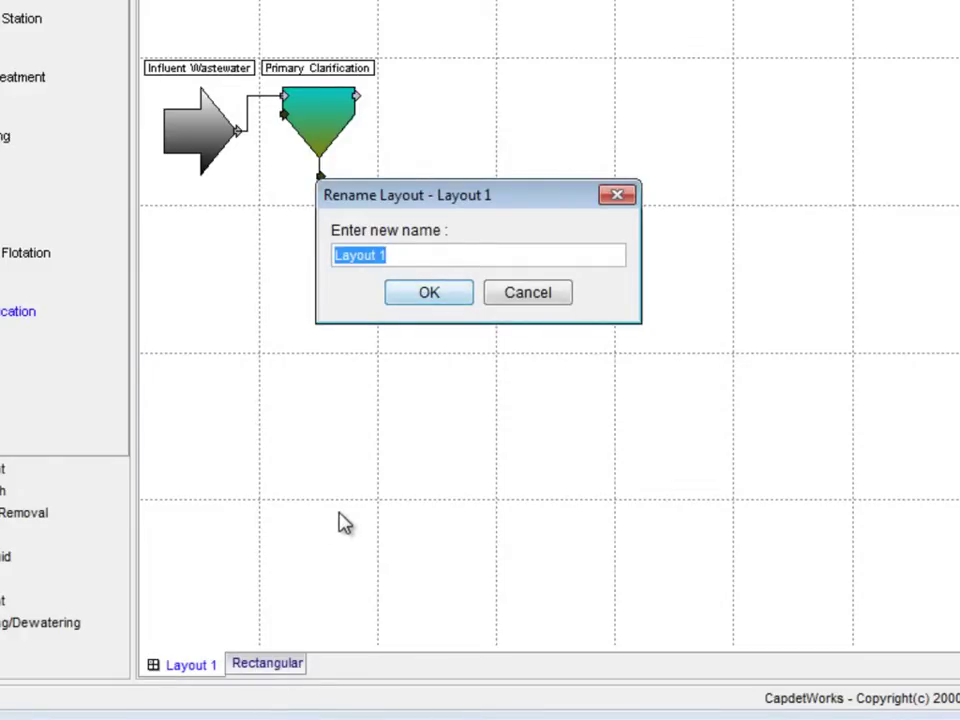
{"action": "type", "text": "Circula"}
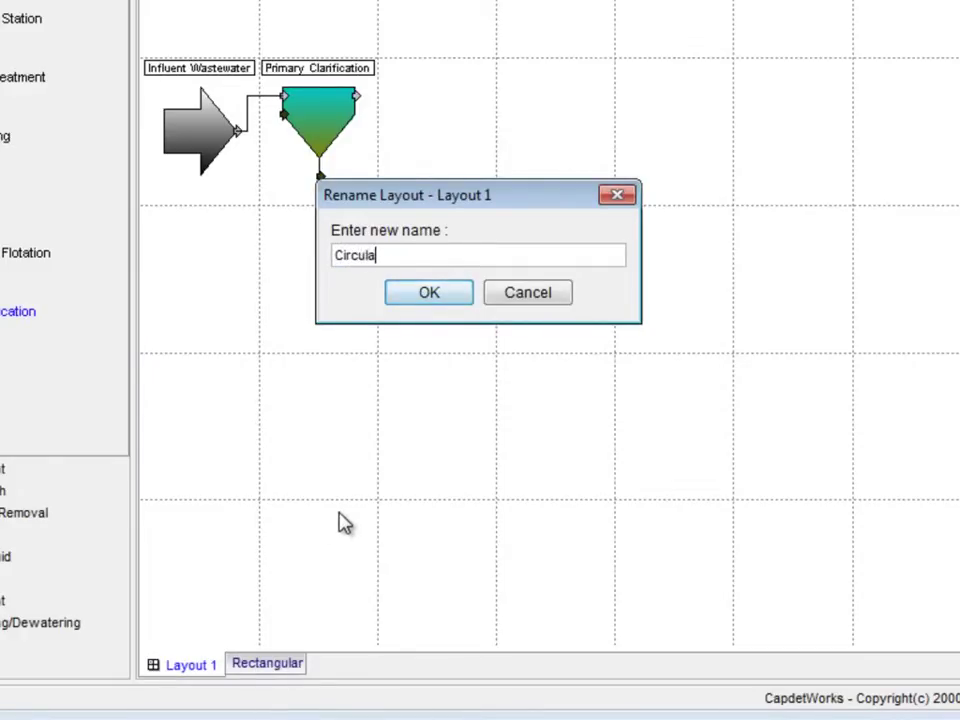
{"action": "type", "text": "r"}
{"action": "left_click", "coordinate": [431, 293]}
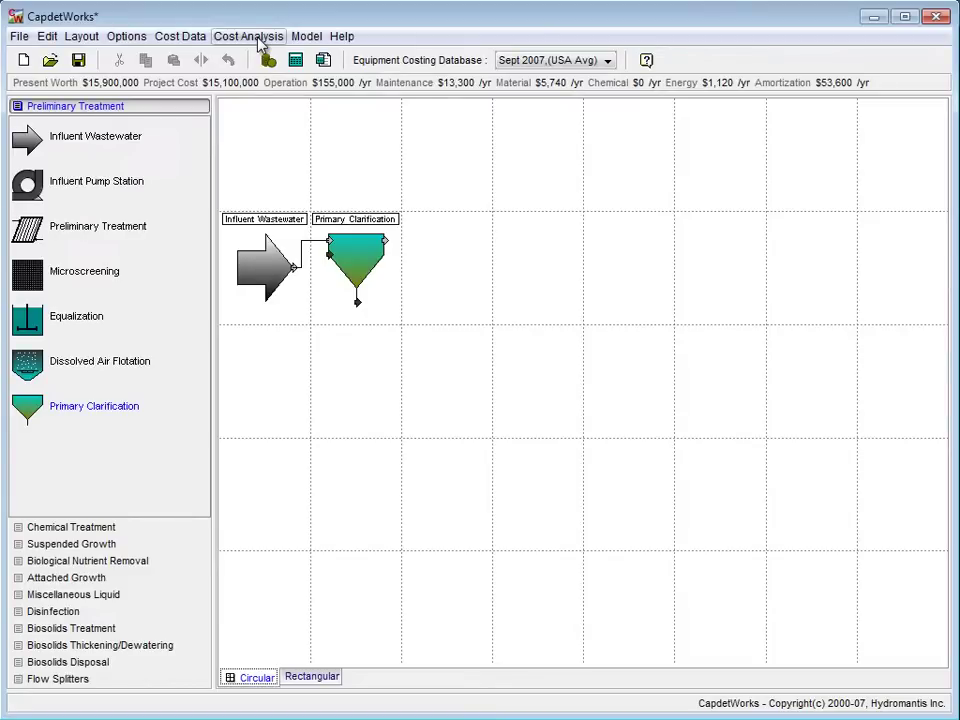
Compare all layouts' costs: Rectangular $16,500,000 versus Circular $15,900,000 present worth, then close
{"action": "left_click", "coordinate": [252, 37]}
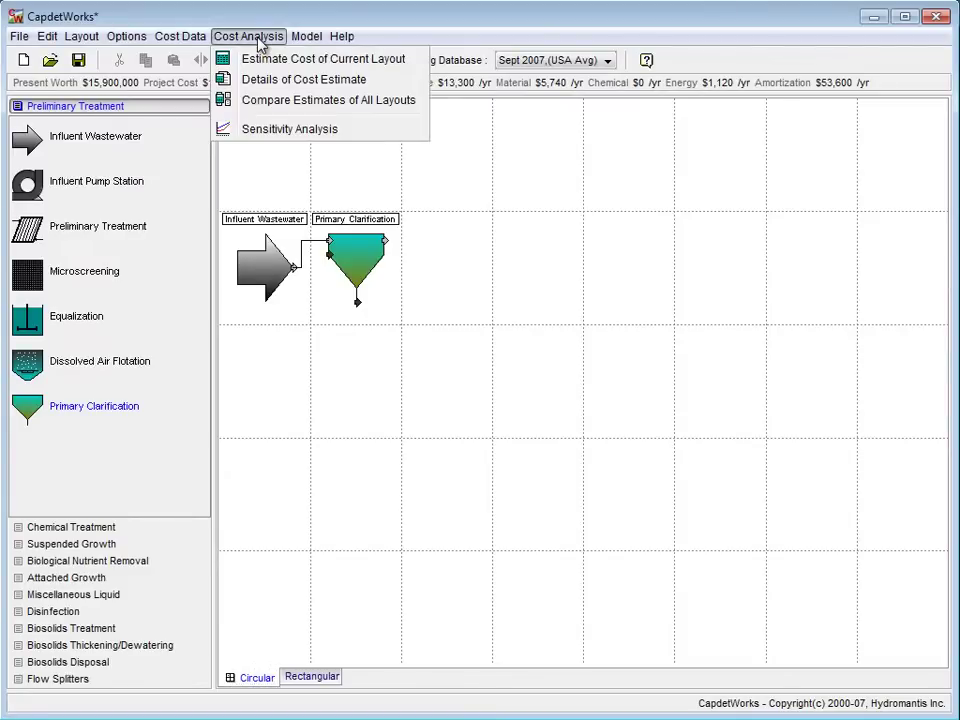
{"action": "left_click", "coordinate": [265, 104]}
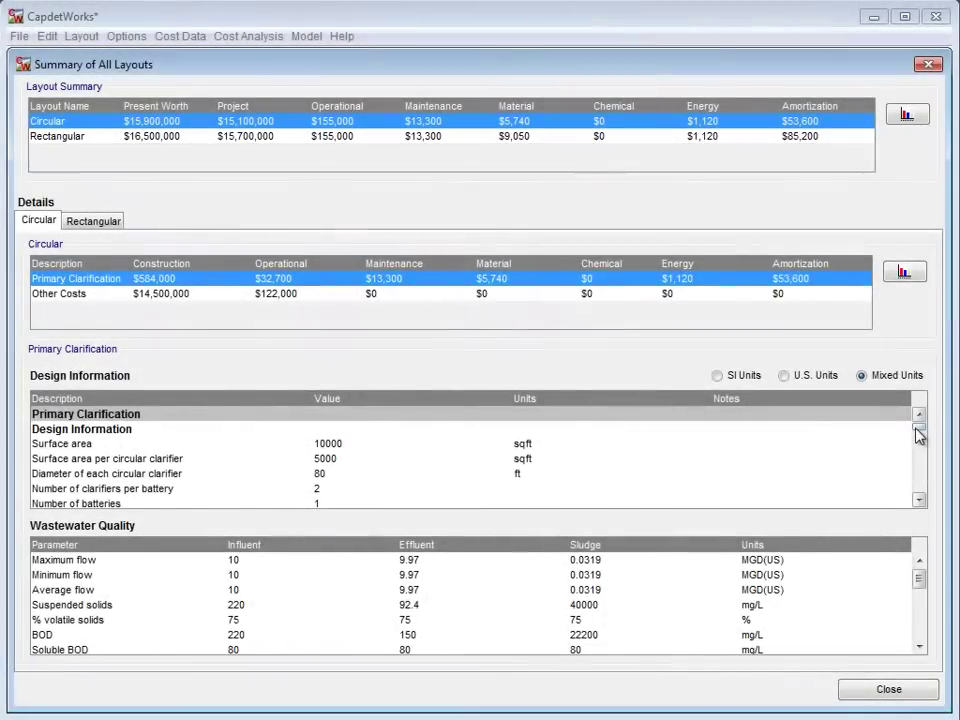
{"action": "left_click_drag", "start_coordinate": [917, 428], "coordinate": [927, 462]}
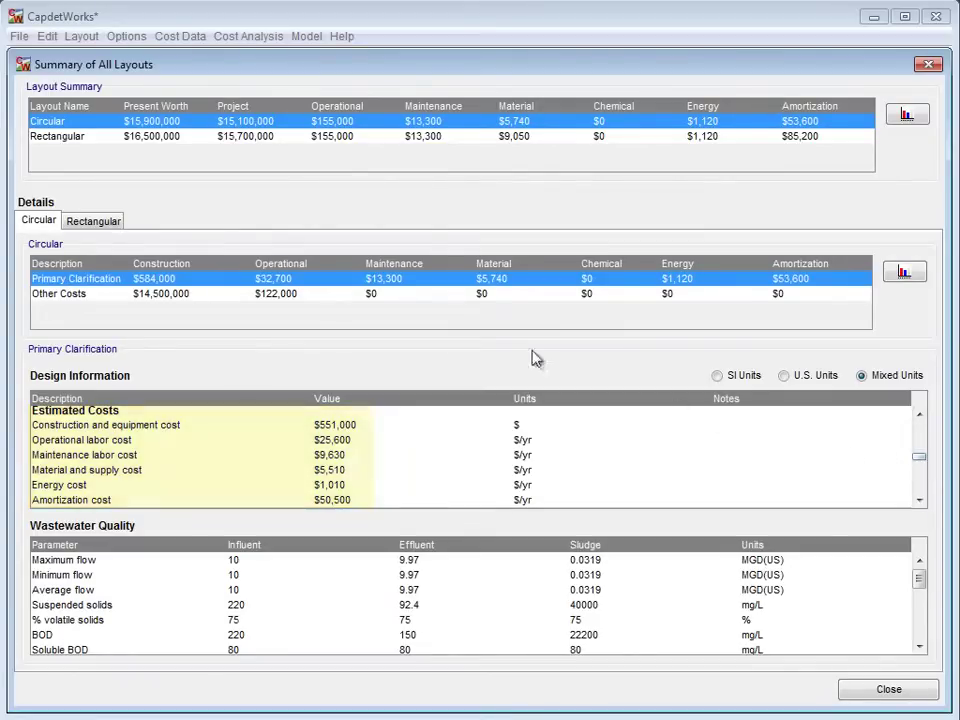
{"action": "left_click", "coordinate": [99, 225]}
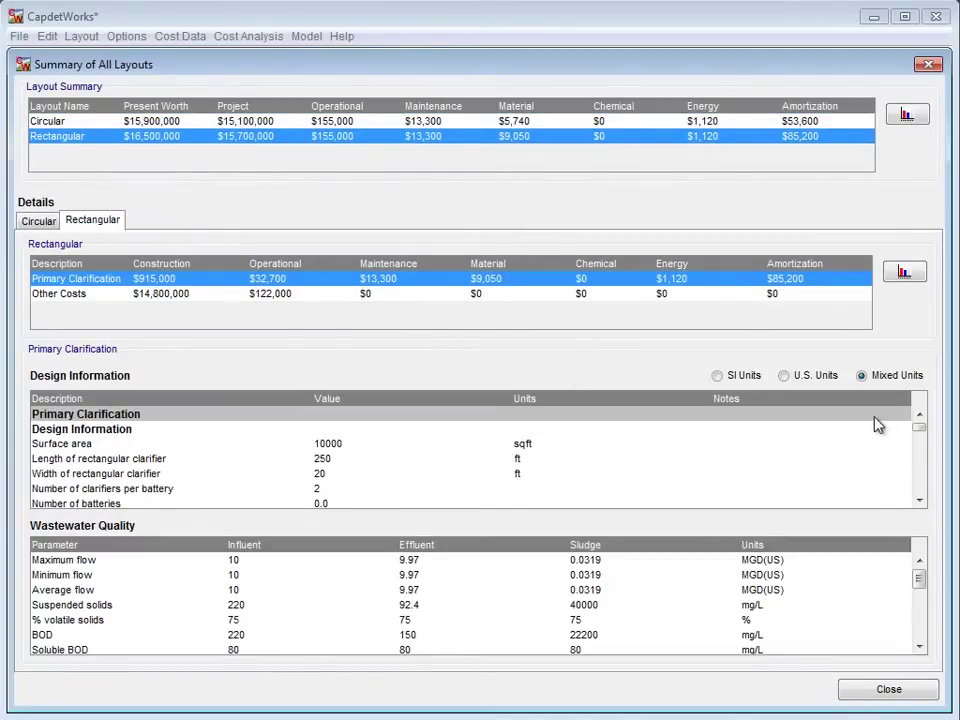
{"action": "left_click_drag", "start_coordinate": [920, 432], "coordinate": [918, 457]}
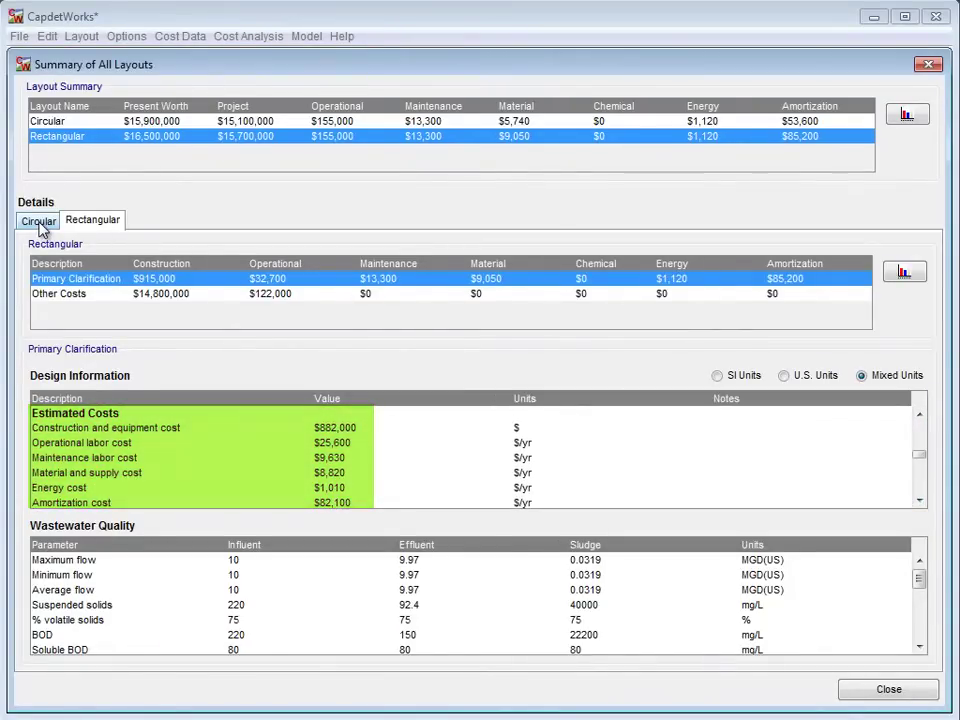
{"action": "left_click", "coordinate": [41, 225]}
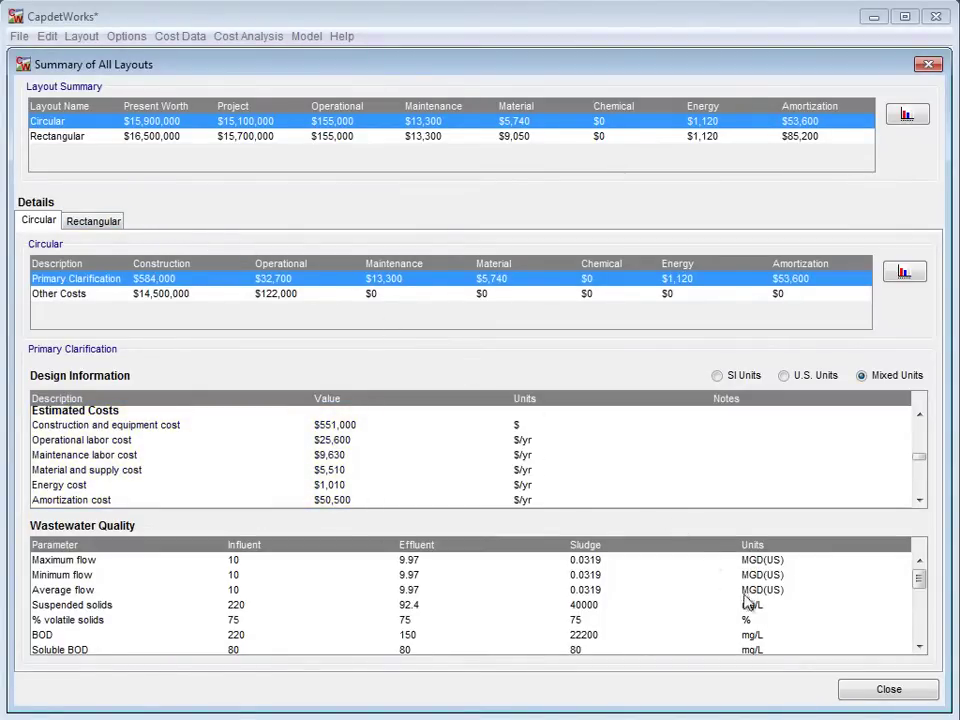
{"action": "left_click", "coordinate": [870, 693]}
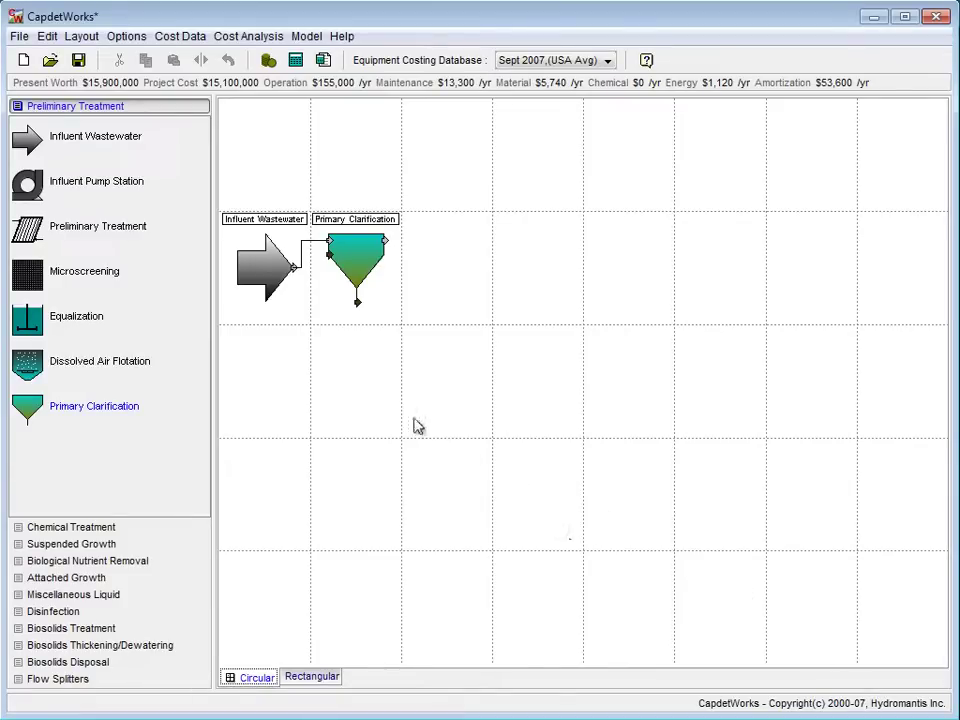
Open Tutorial 2.cwl without saving the current clarifier layouts
{"action": "left_click", "coordinate": [18, 38]}
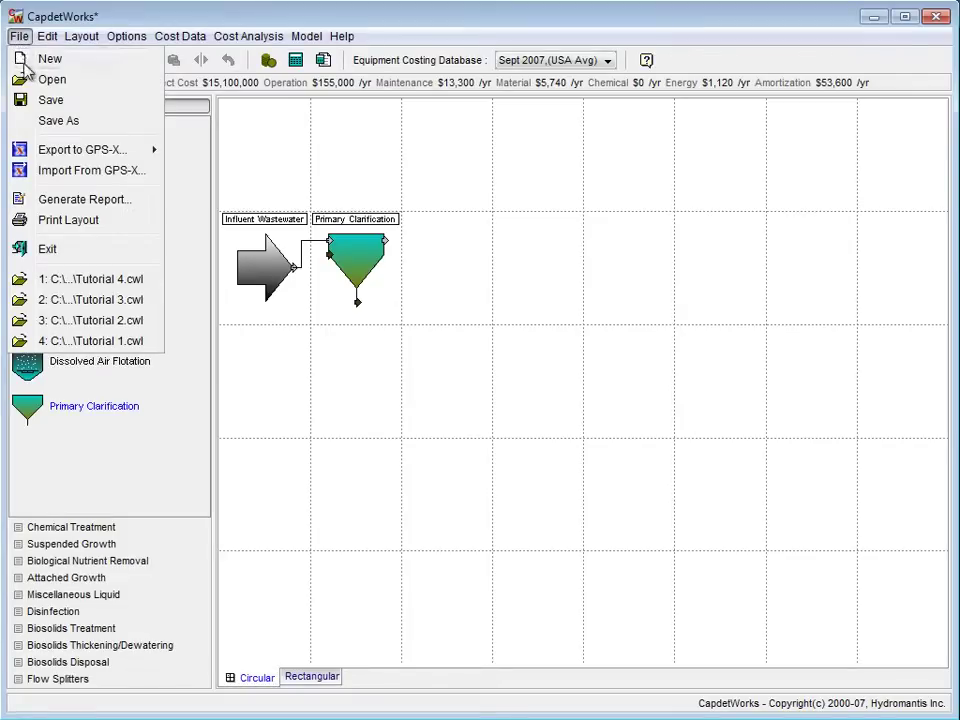
{"action": "left_click", "coordinate": [32, 80]}
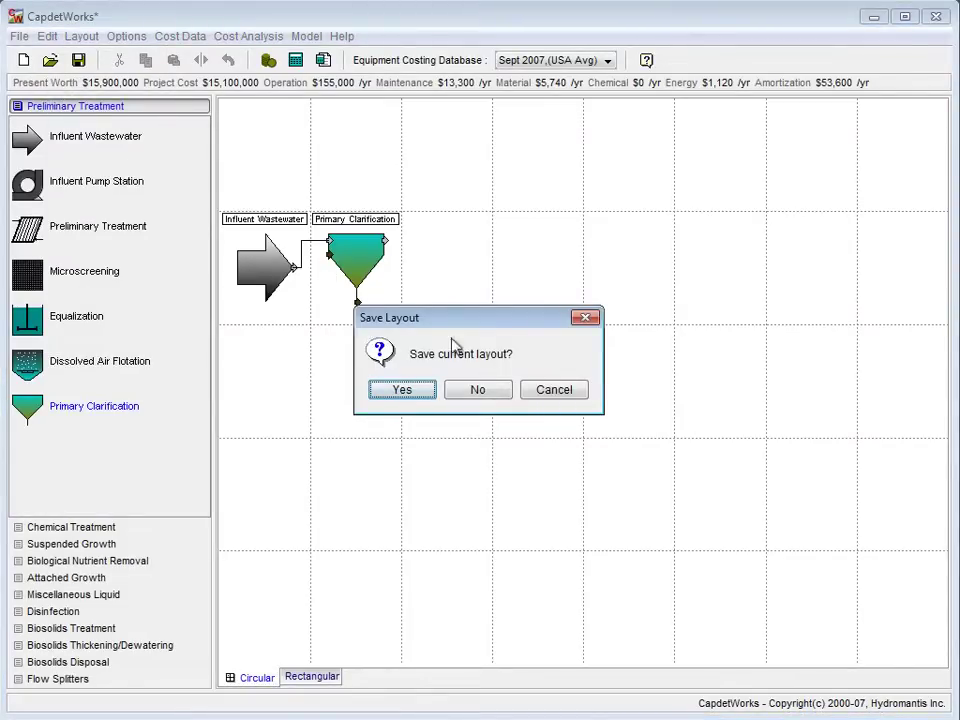
{"action": "left_click", "coordinate": [478, 390]}
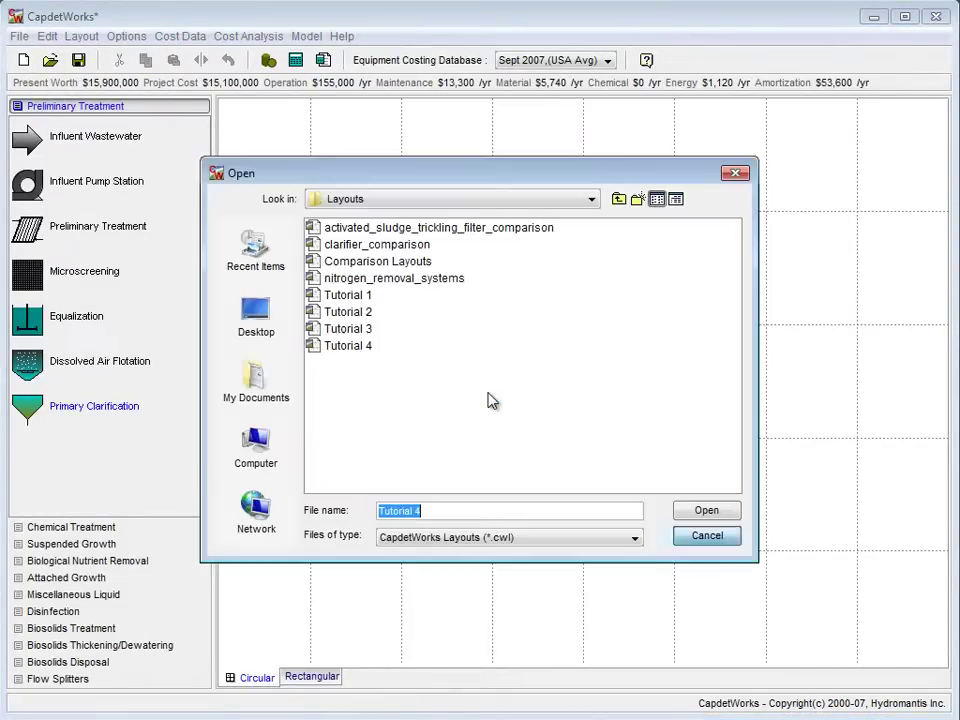
{"action": "left_click", "coordinate": [350, 312]}
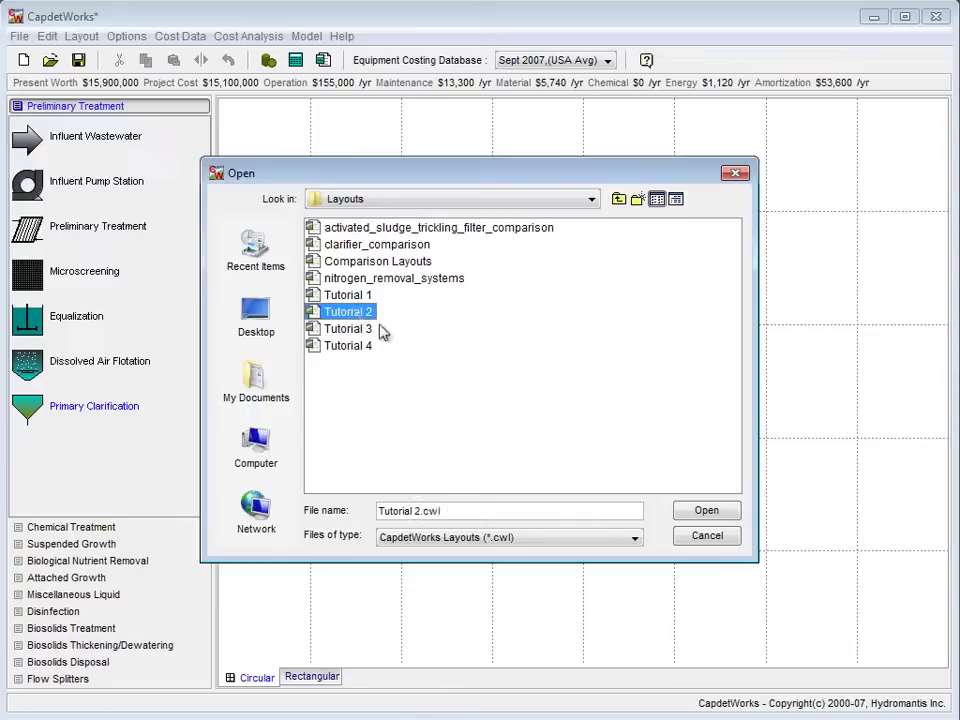
{"action": "left_click", "coordinate": [700, 512]}
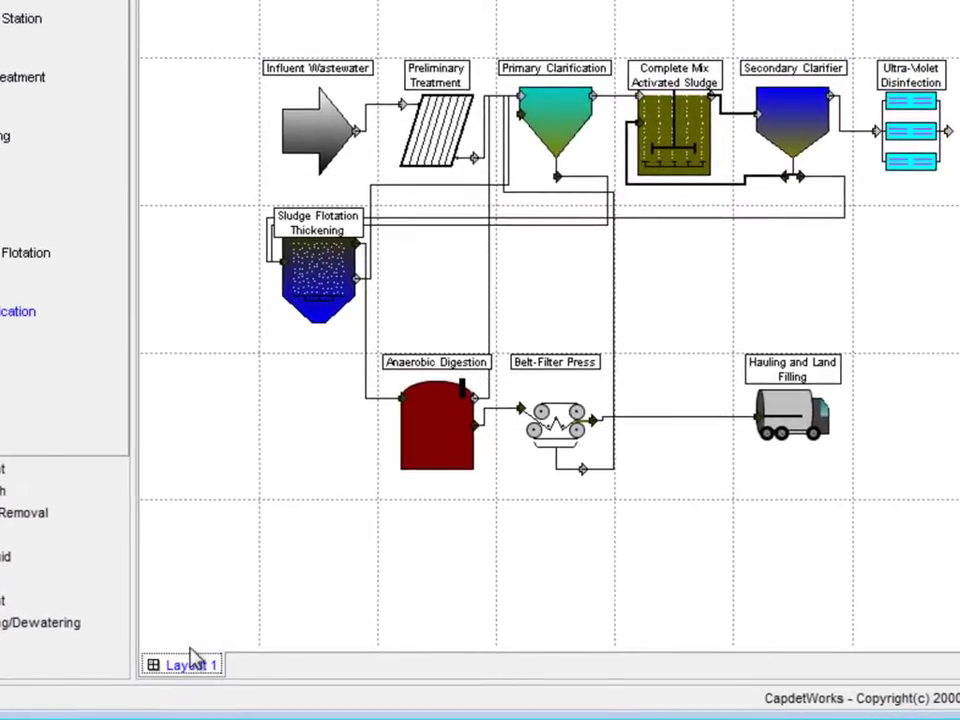
Duplicate Layout 1 as 'Trickling Filter', then begin renaming the original Layout 1
{"action": "right_click", "coordinate": [190, 664]}
{"action": "left_click", "coordinate": [225, 673]}
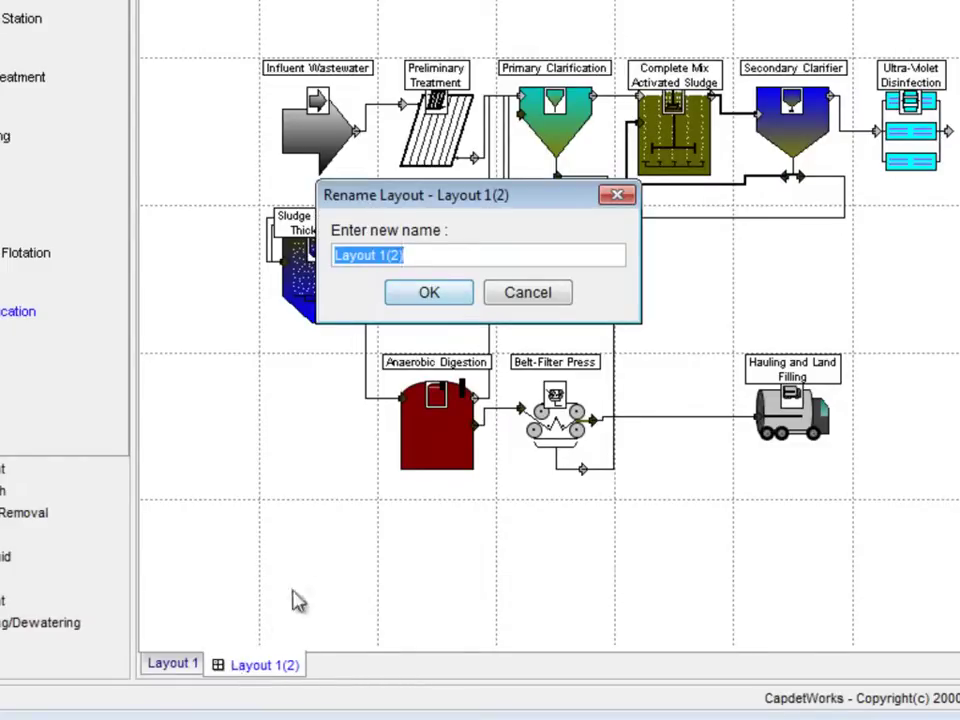
{"action": "type", "text": "Trickling F"}
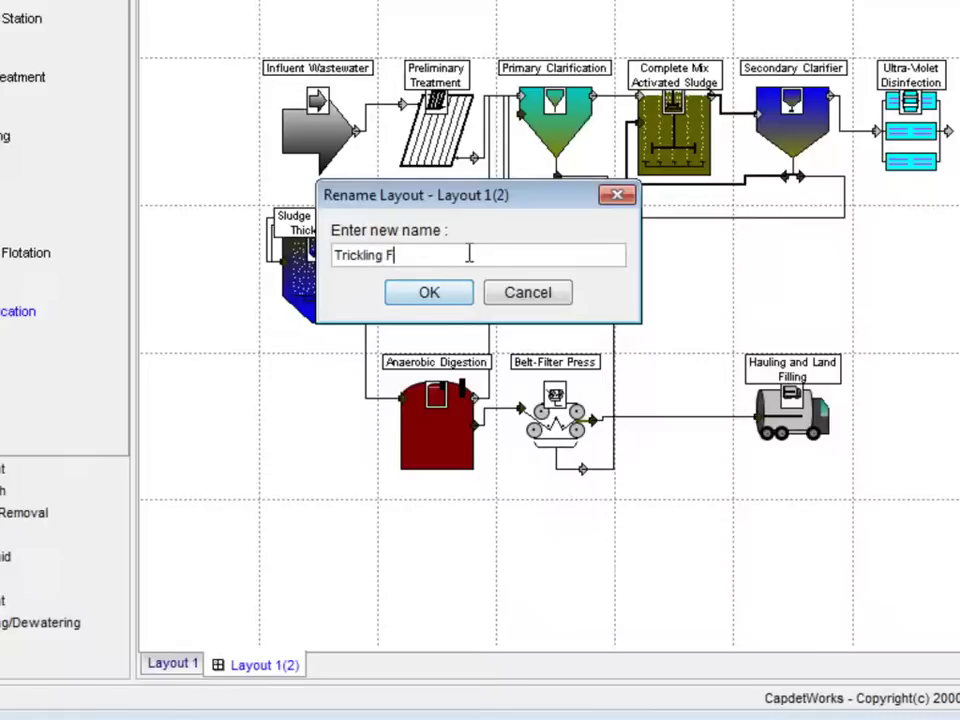
{"action": "type", "text": "ilter"}
{"action": "left_click", "coordinate": [437, 296]}
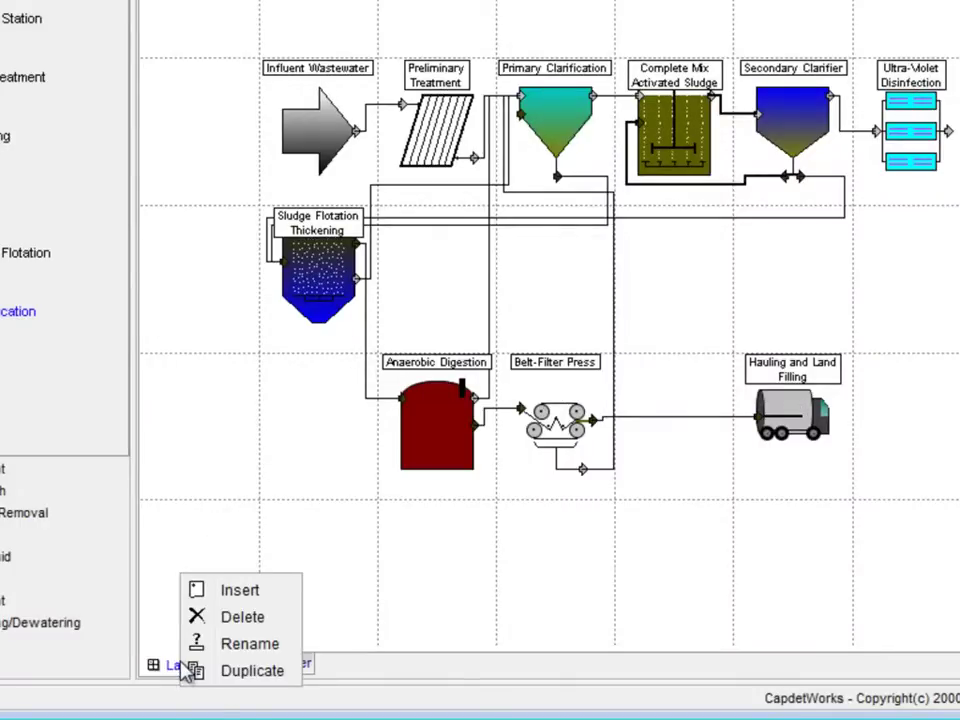
{"action": "left_click", "coordinate": [209, 643]}
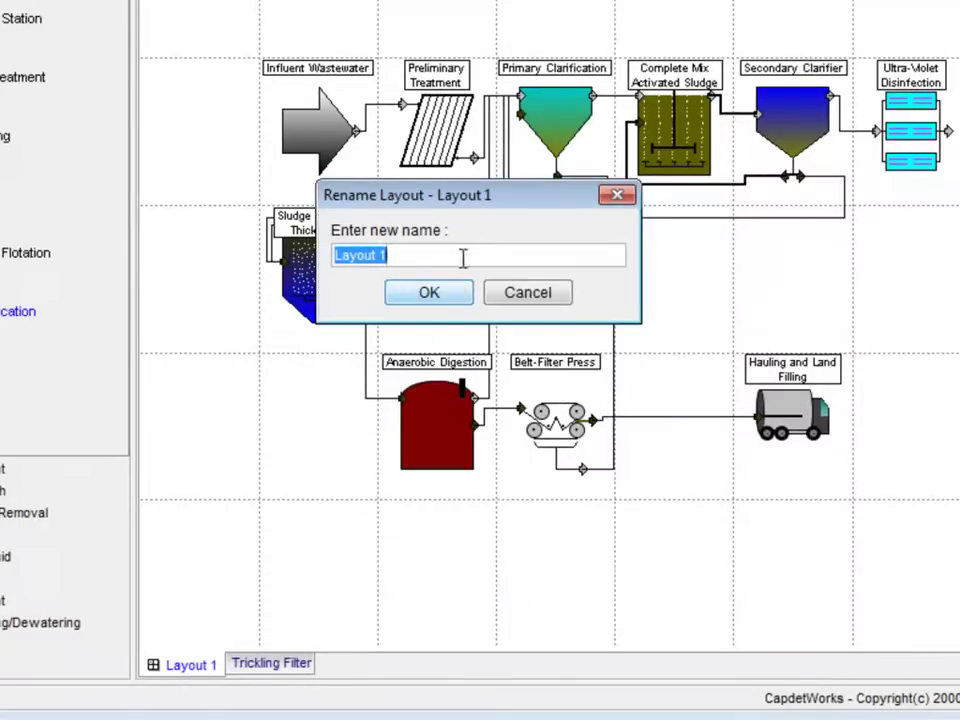
Name the original layout 'Activated Sludge'
{"action": "type", "text": "Activa"}
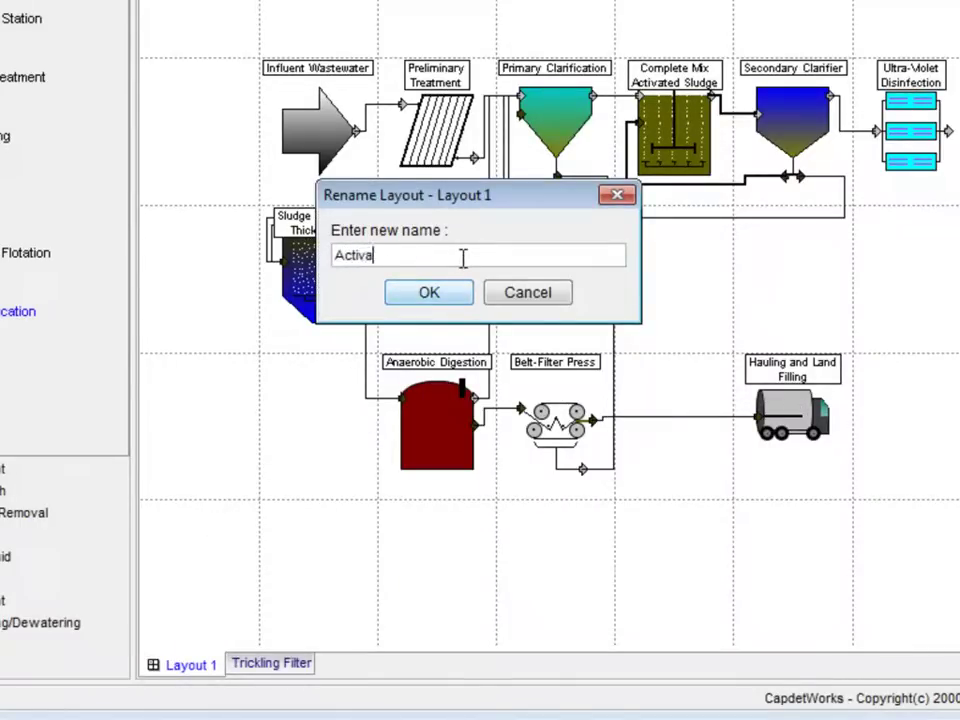
{"action": "type", "text": "ted Sludge"}
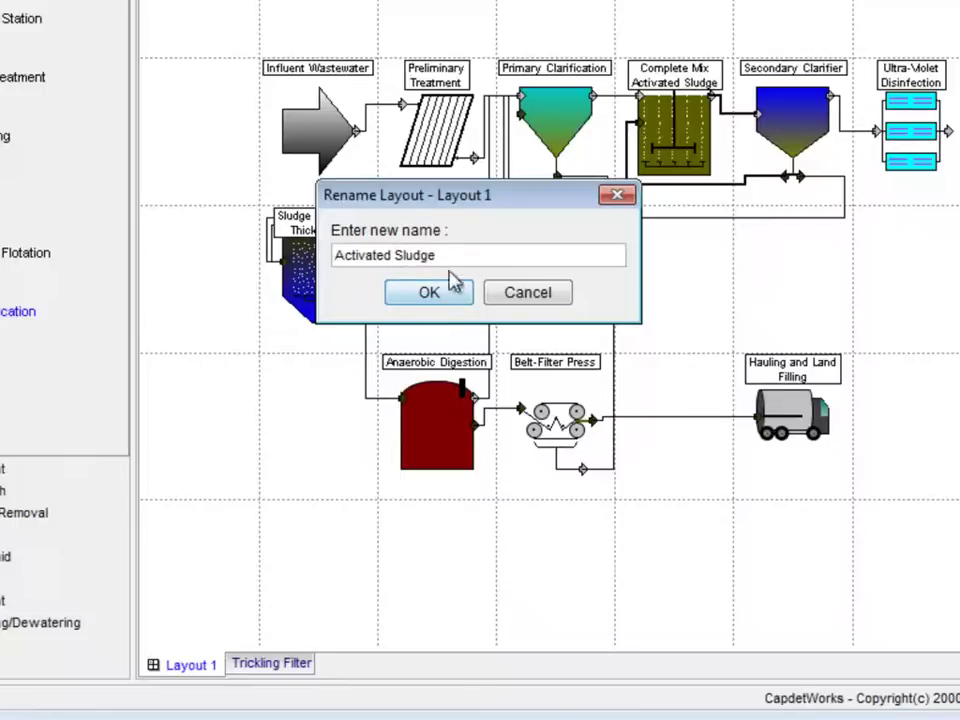
{"action": "left_click", "coordinate": [430, 294]}
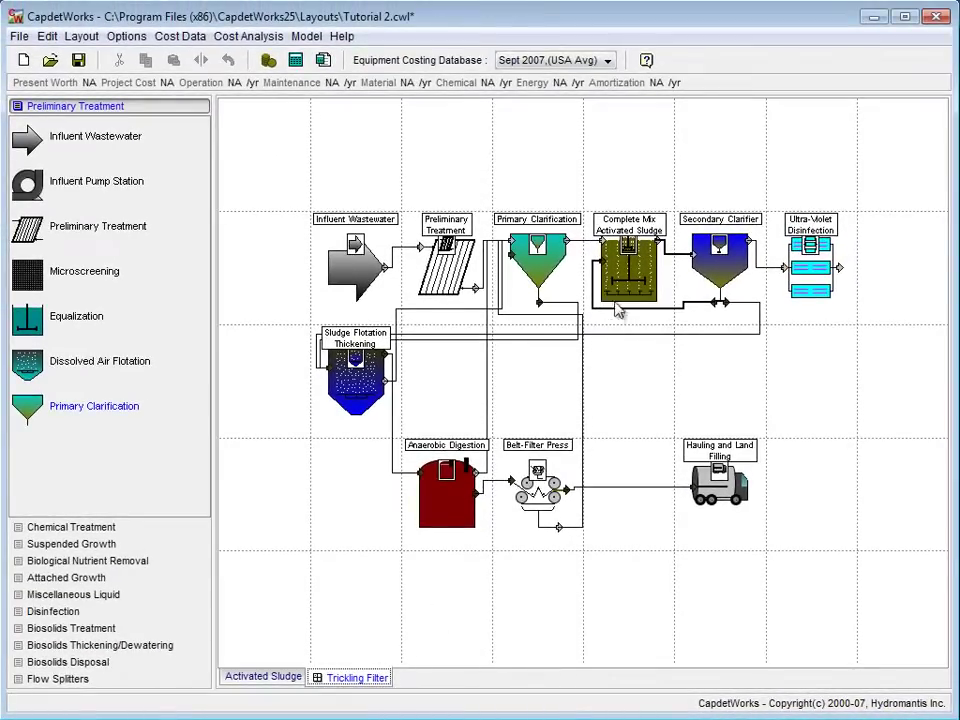
Delete Complete Mix Activated Sludge and its Secondary Clarifier, confirming both prompts
{"action": "right_click", "coordinate": [626, 275]}
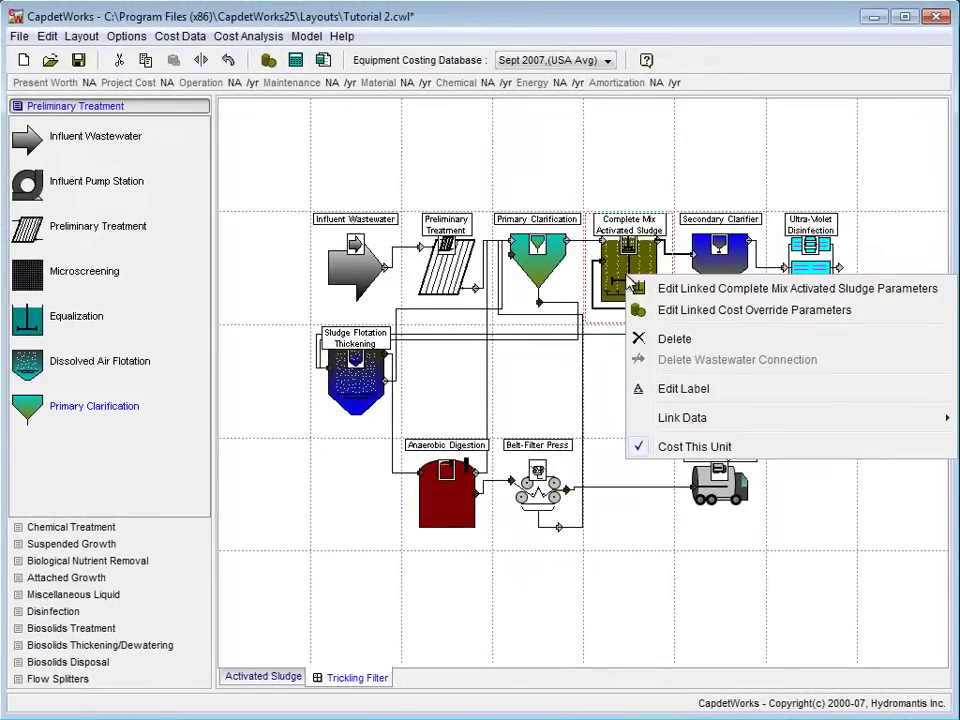
{"action": "left_click", "coordinate": [660, 340]}
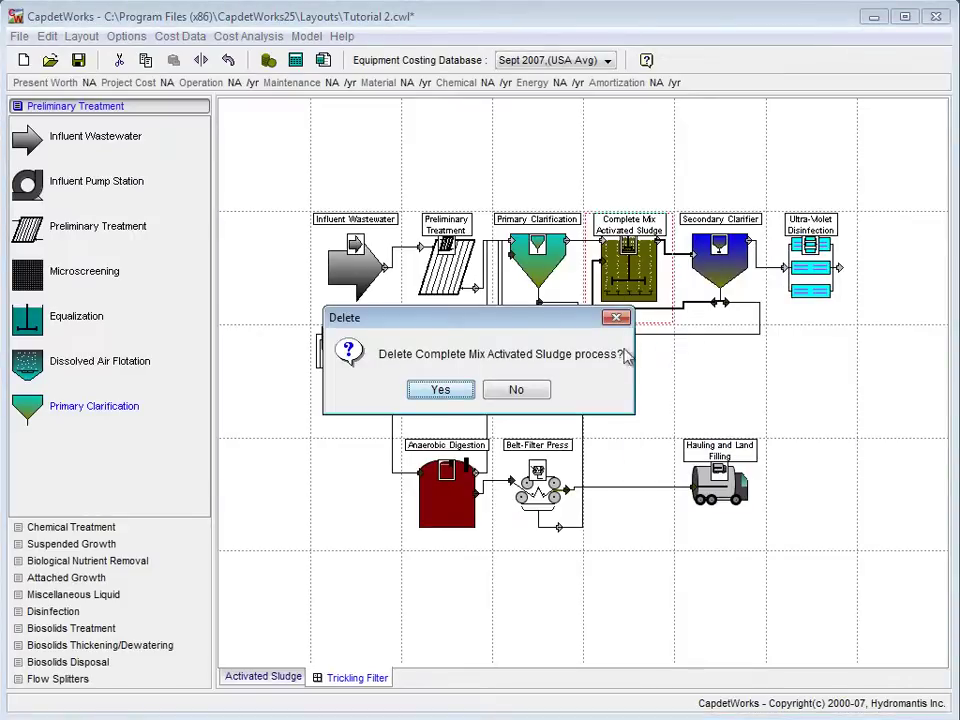
{"action": "left_click", "coordinate": [449, 396]}
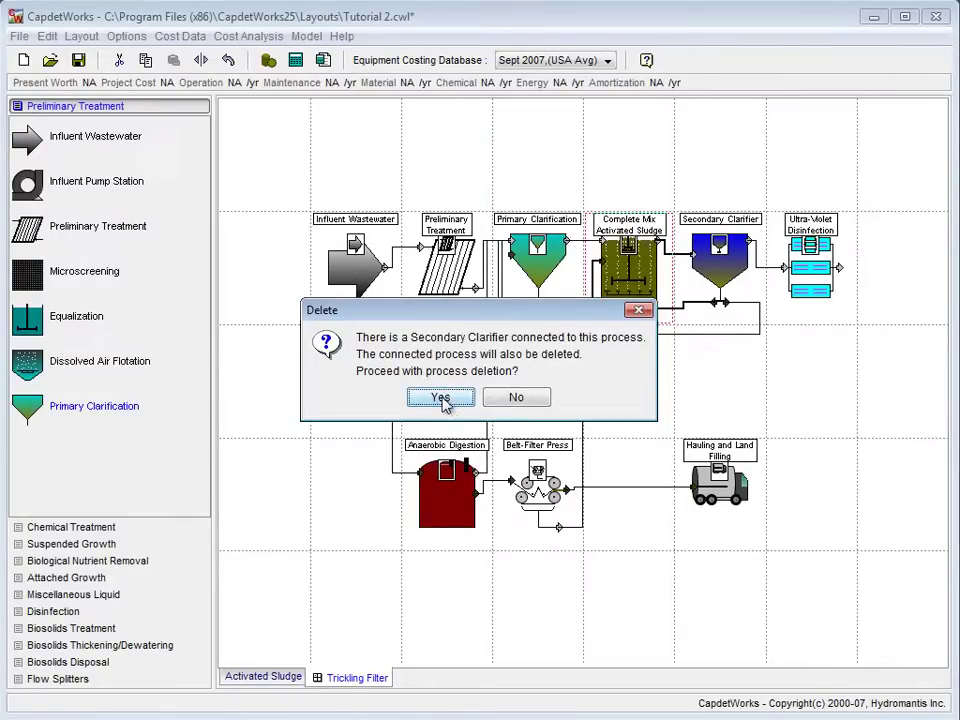
{"action": "left_click", "coordinate": [442, 398]}
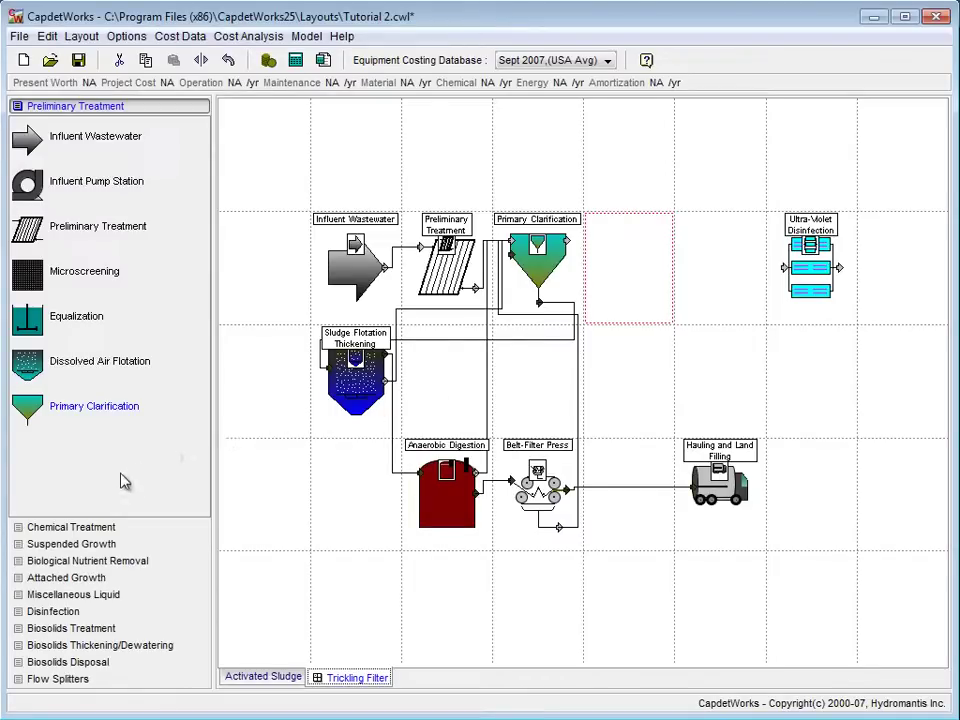
Place a Attached Growth Trickling Filter with Secondary Clarifier in the empty slot, feeding Ultra-Violet Disinfection and Sludge Flotation Thickening
{"action": "left_click", "coordinate": [78, 580]}
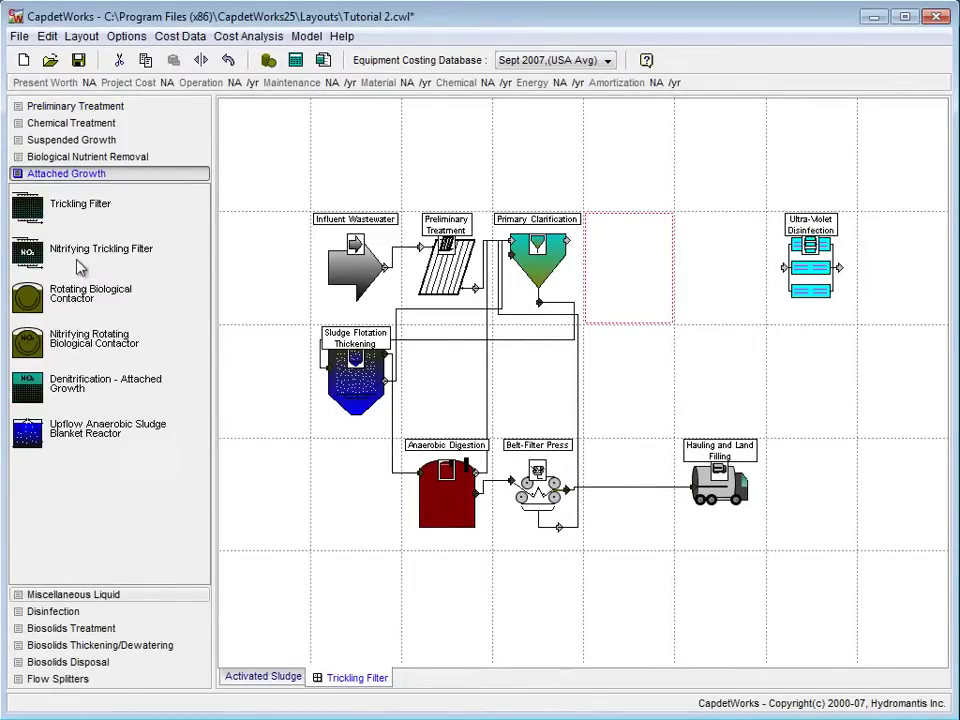
{"action": "left_click_drag", "start_coordinate": [81, 205], "coordinate": [618, 260]}
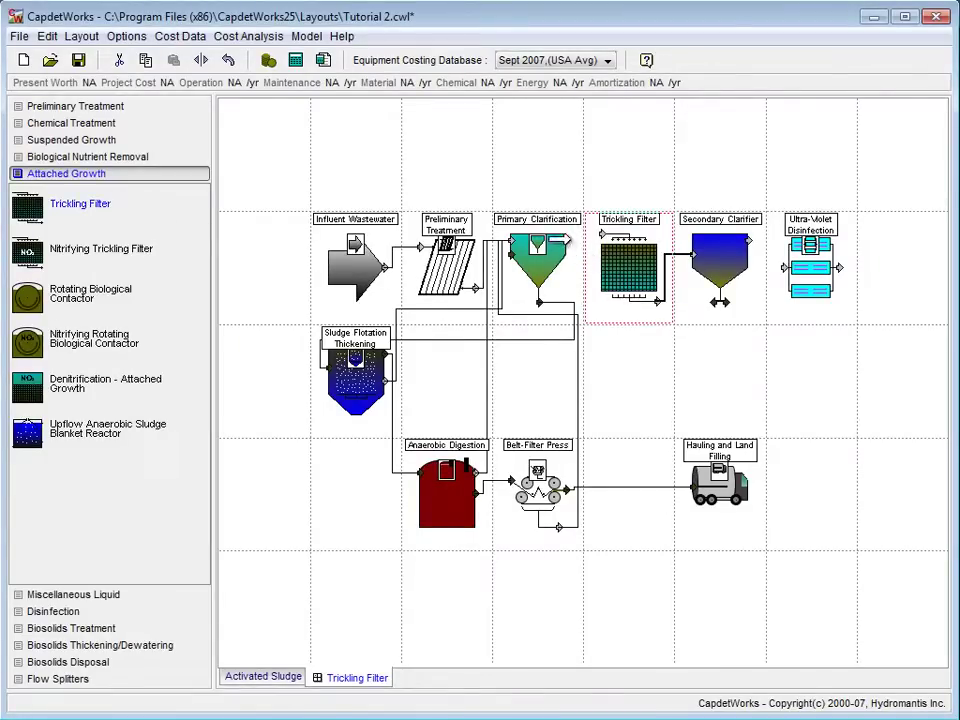
{"action": "left_click", "coordinate": [588, 234]}
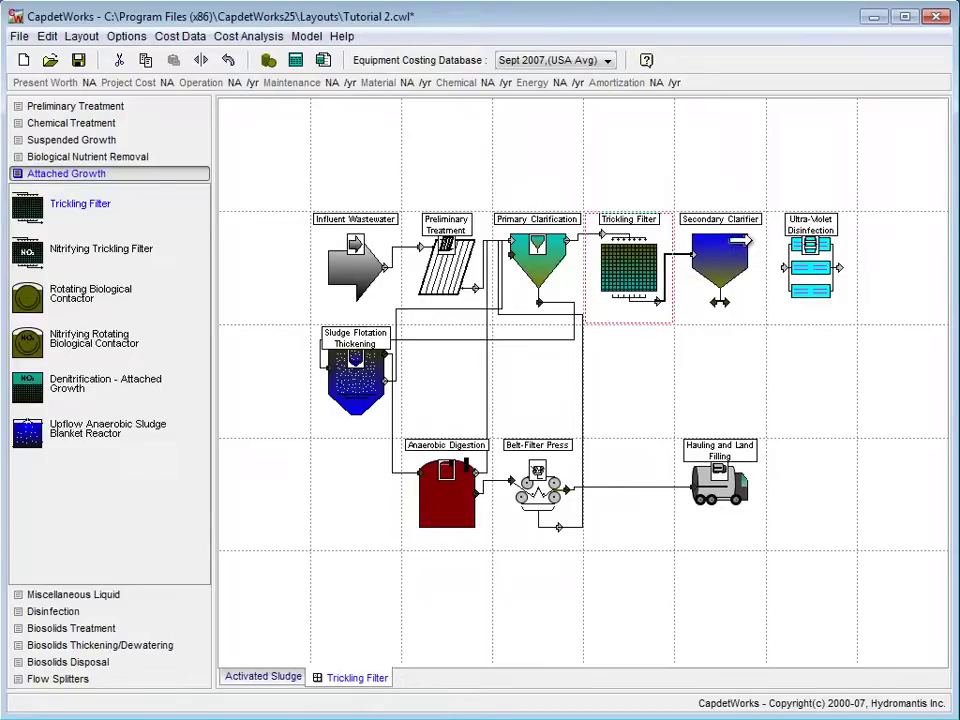
{"action": "left_click_drag", "start_coordinate": [741, 240], "coordinate": [775, 267]}
{"action": "left_click_drag", "start_coordinate": [718, 303], "coordinate": [327, 372]}
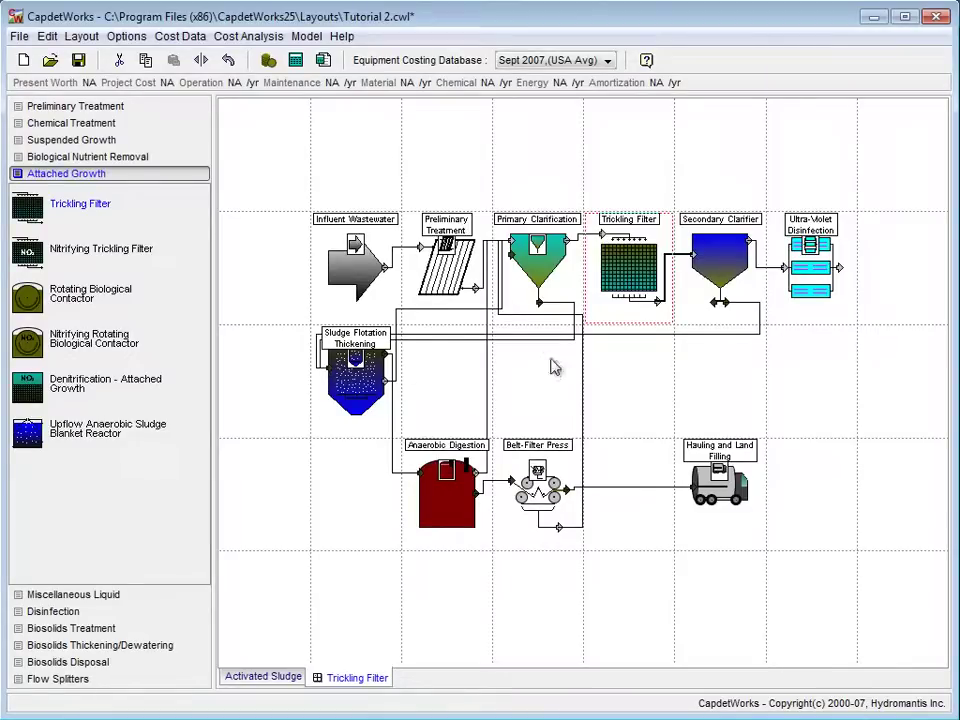
Link the new Secondary Clarifier to the data of Activated Sludge location [6,2]
{"action": "right_click", "coordinate": [716, 278]}
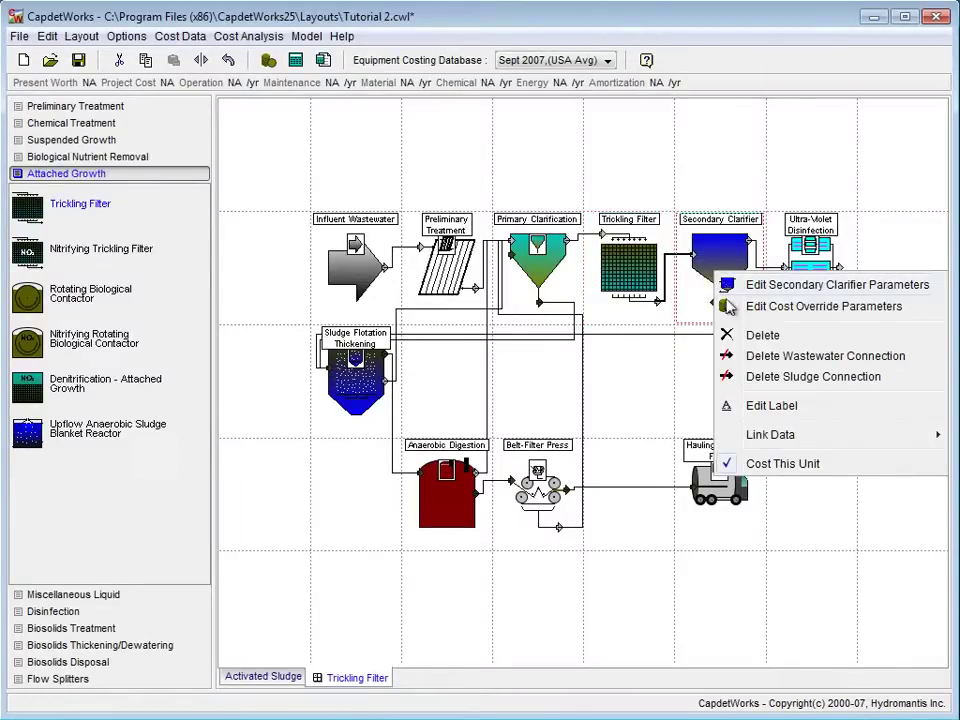
{"action": "mouse_move", "coordinate": [768, 443]}
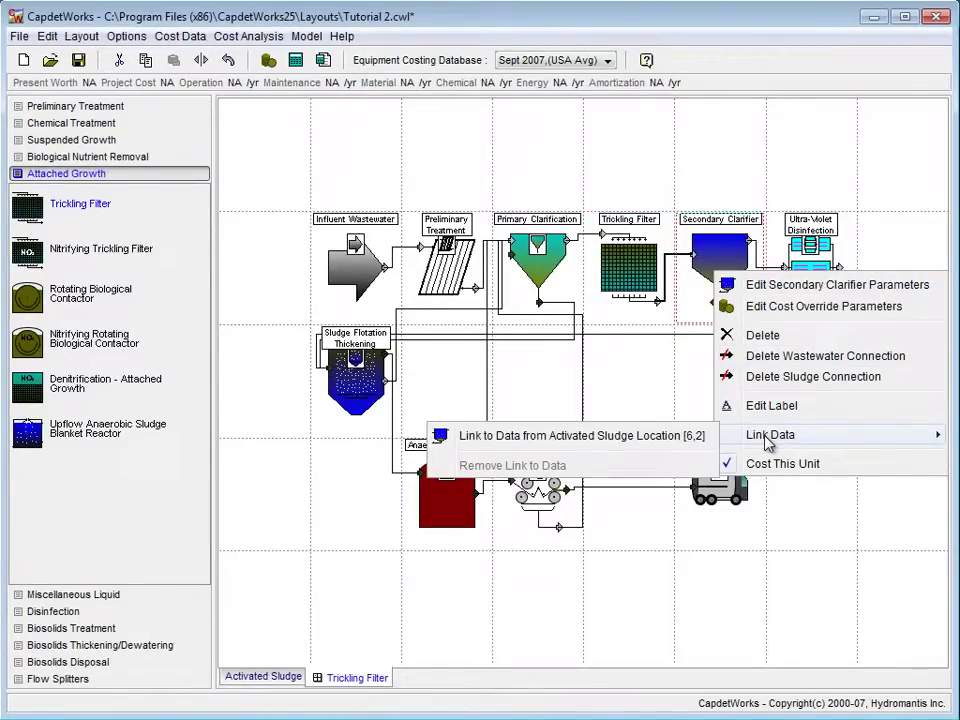
{"action": "left_click", "coordinate": [674, 443]}
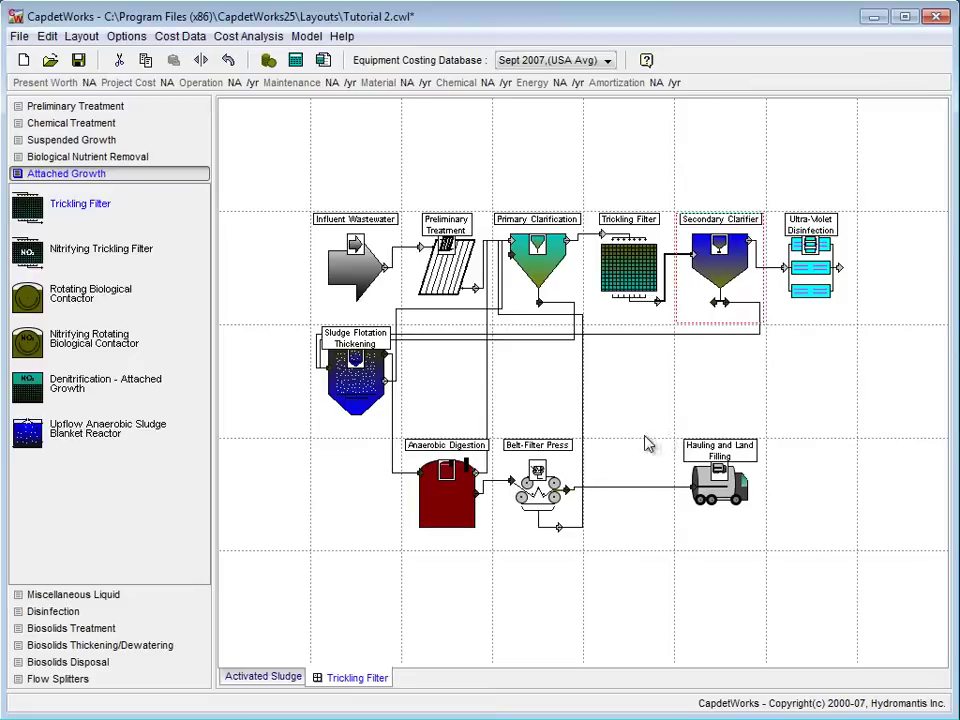
Compare estimates of all layouts and show Activated Sludge's Anaerobic Digestion quantities required
{"action": "left_click", "coordinate": [248, 36]}
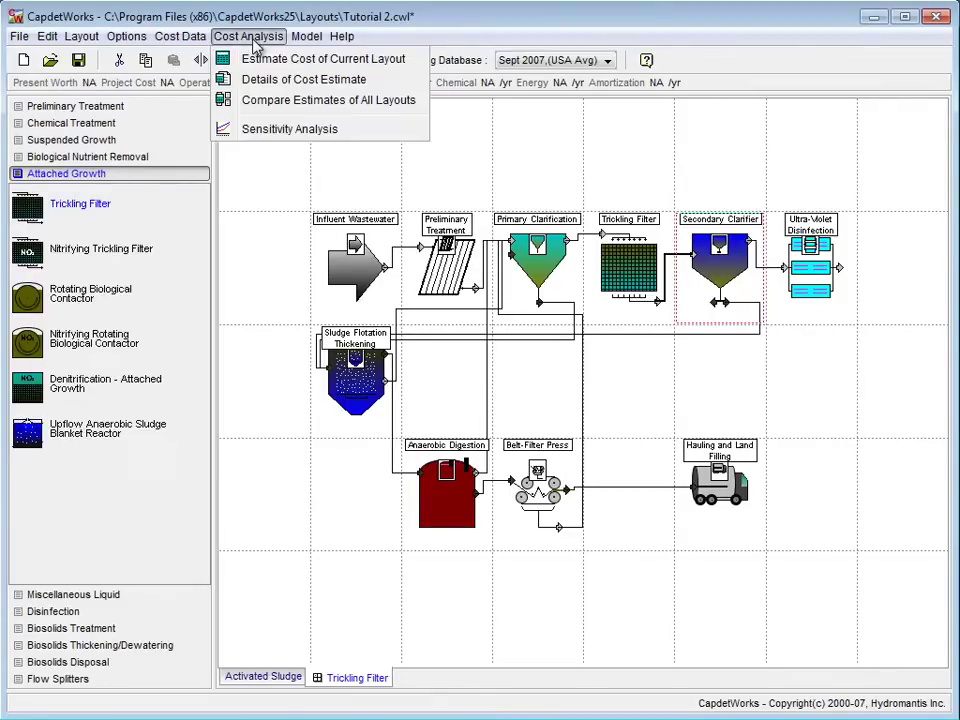
{"action": "left_click", "coordinate": [263, 104]}
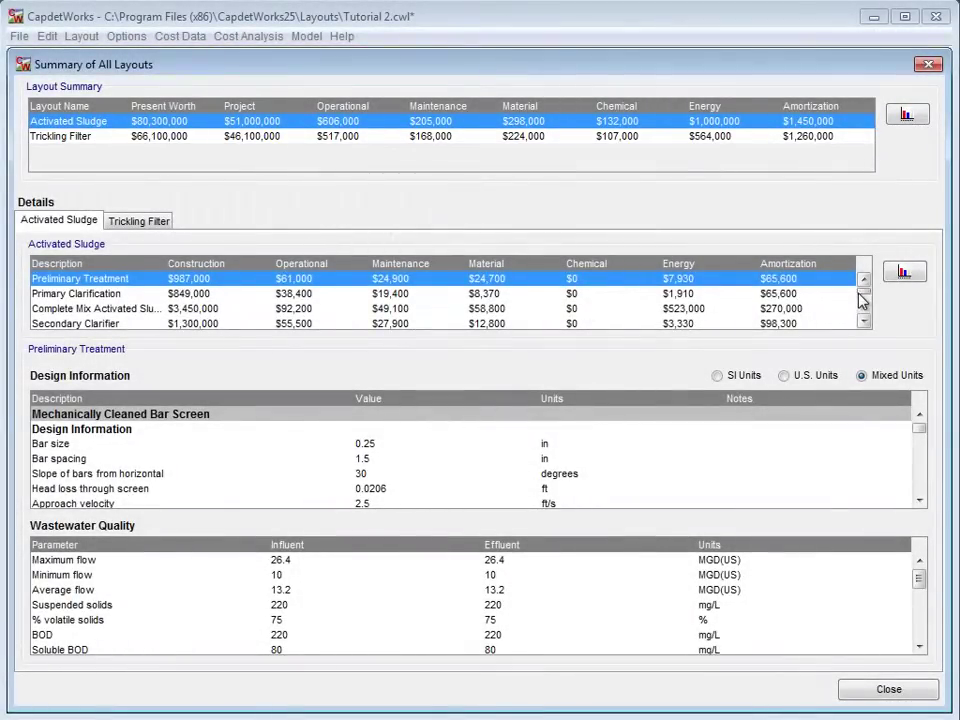
{"action": "left_click_drag", "start_coordinate": [864, 292], "coordinate": [864, 306]}
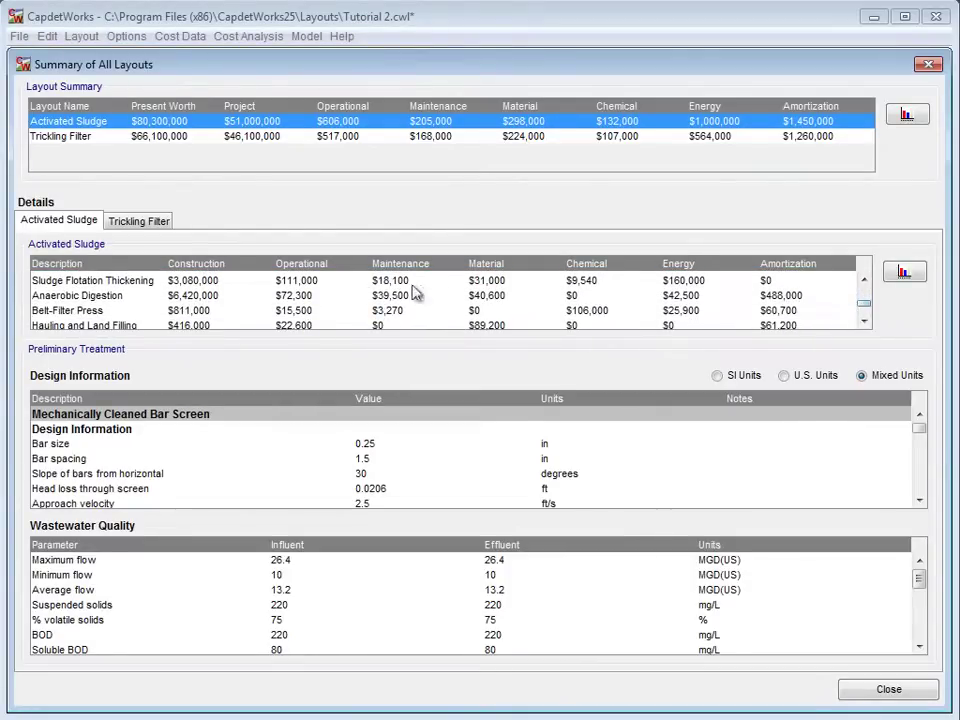
{"action": "left_click", "coordinate": [100, 299]}
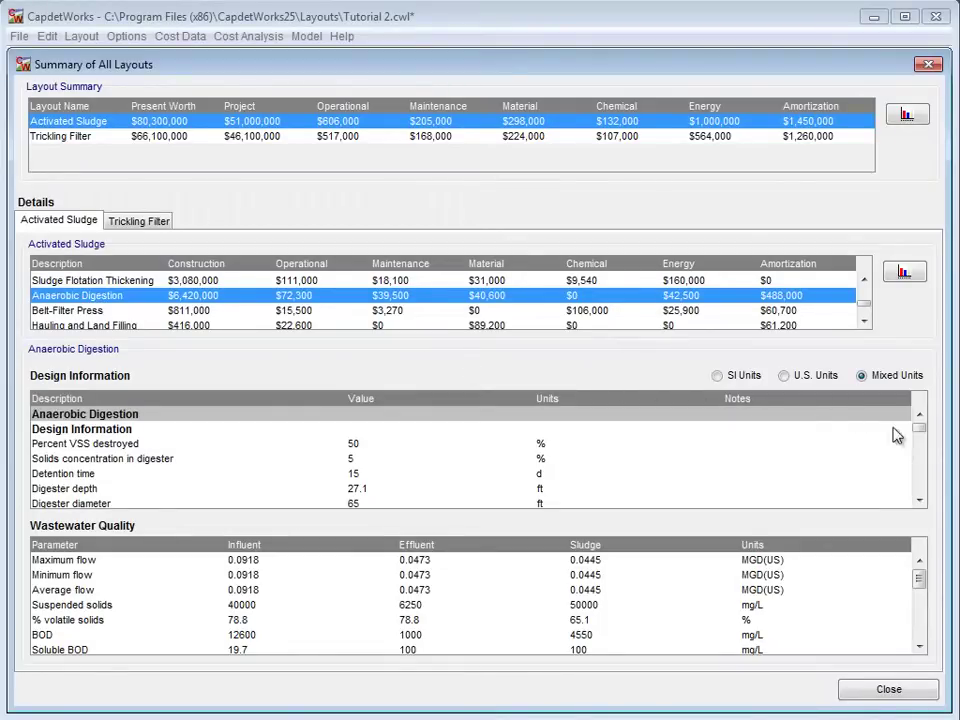
{"action": "left_click_drag", "start_coordinate": [917, 426], "coordinate": [920, 462]}
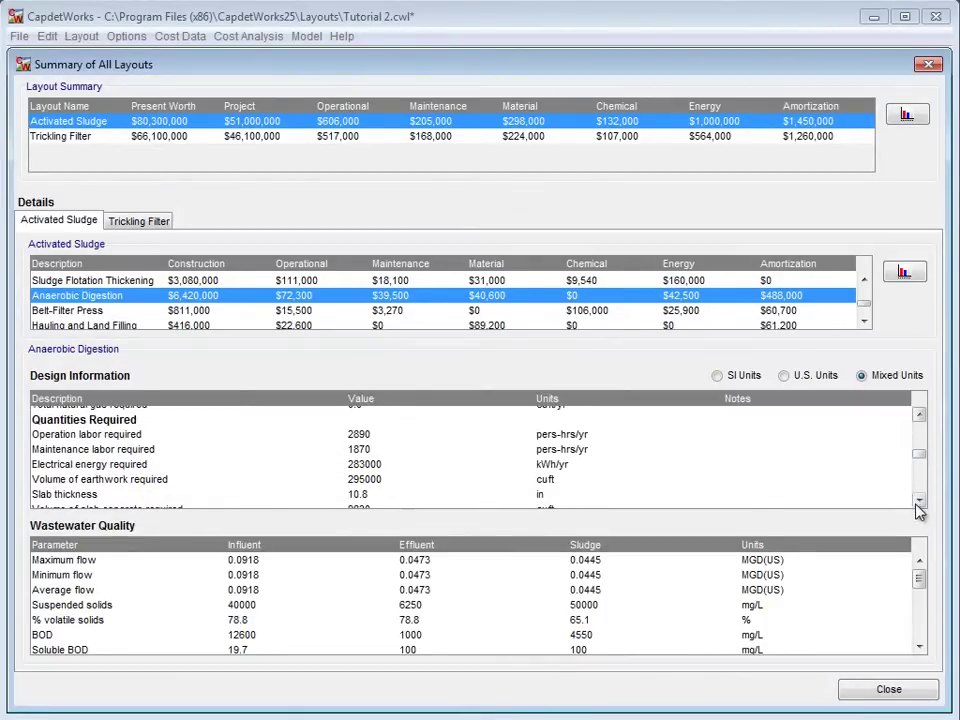
{"action": "left_click", "coordinate": [918, 500]}
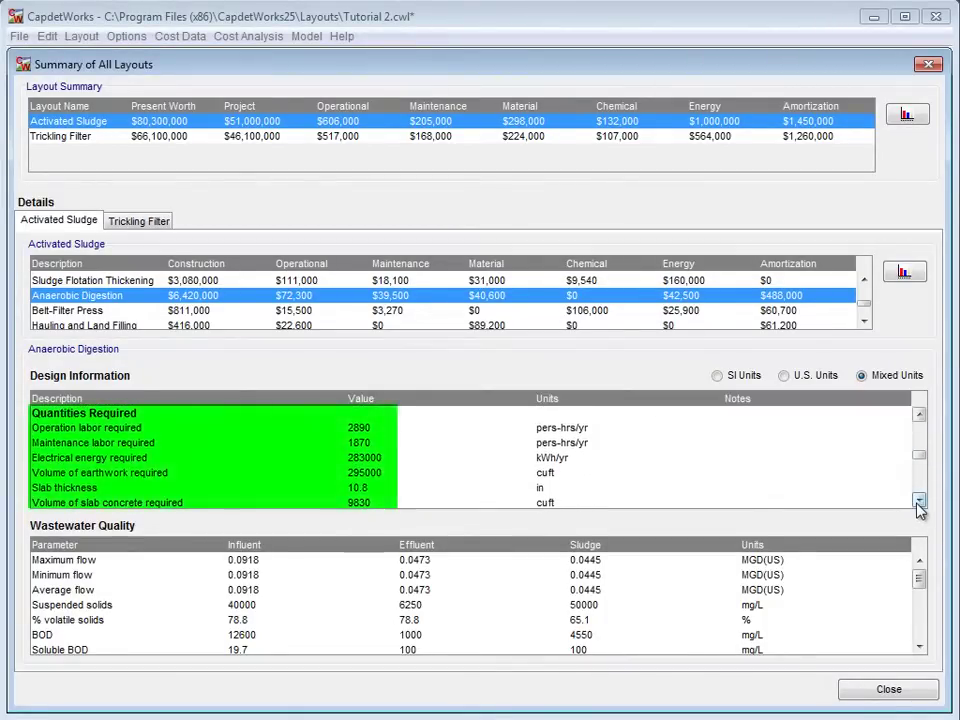
Show the Trickling Filter layout's Anaerobic Digestion design quantities
{"action": "left_click", "coordinate": [145, 224]}
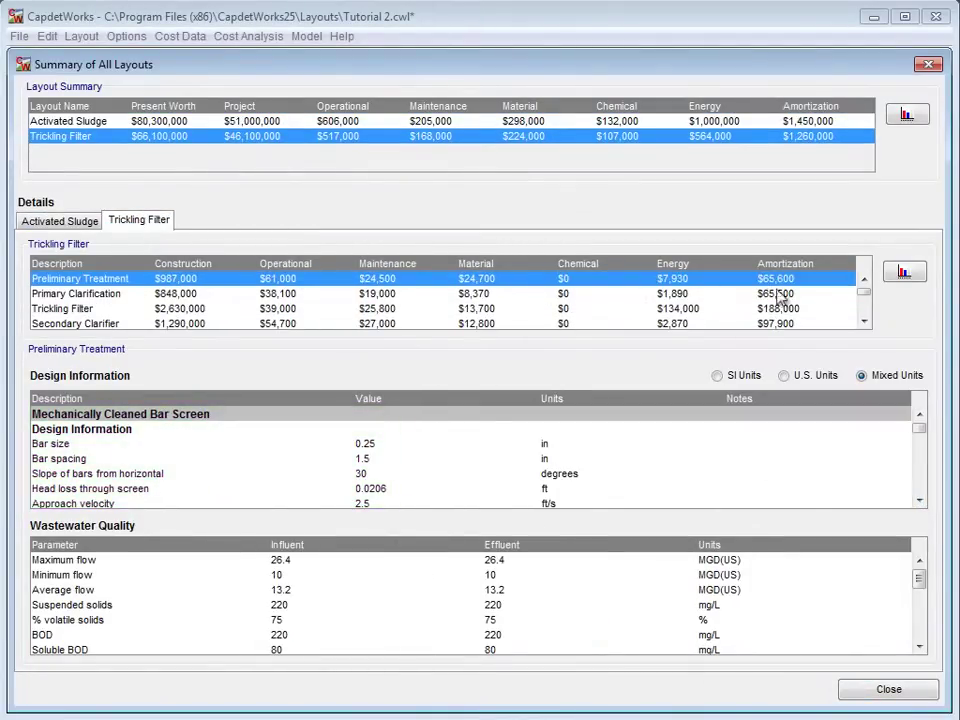
{"action": "scroll", "coordinate": [870, 304], "scroll_direction": "down", "scroll_amount": 2}
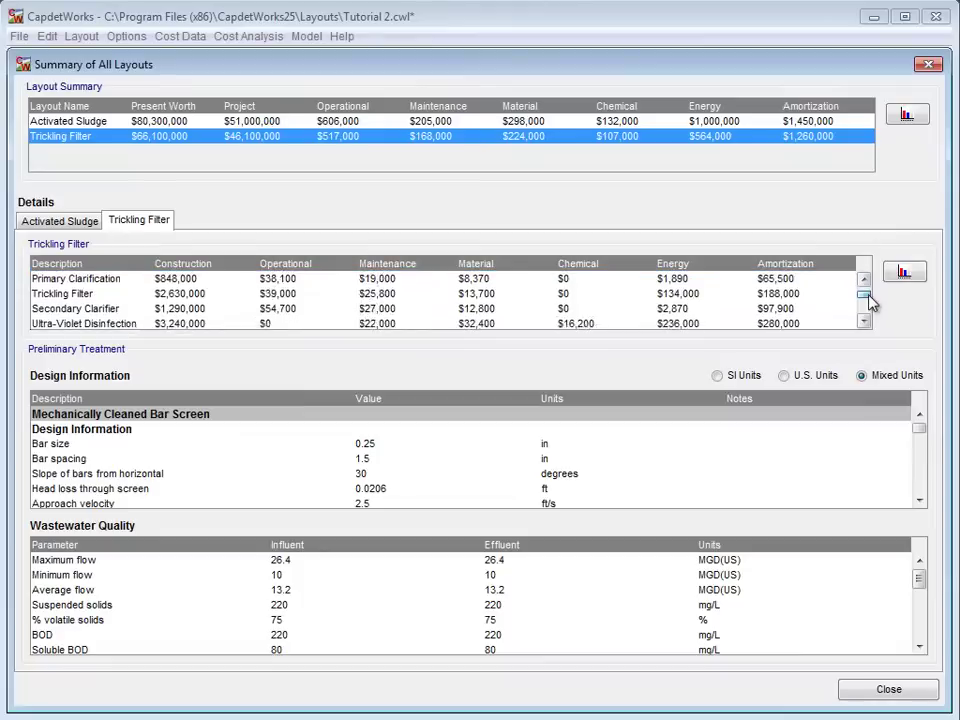
{"action": "scroll", "coordinate": [868, 306], "scroll_direction": "down", "scroll_amount": 1}
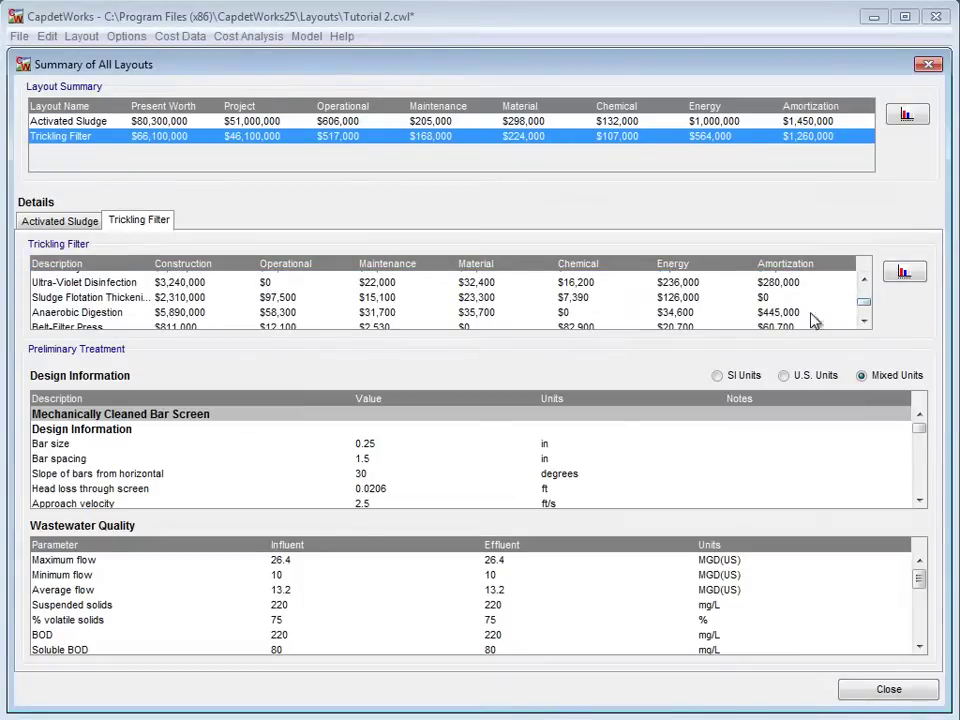
{"action": "left_click", "coordinate": [200, 314]}
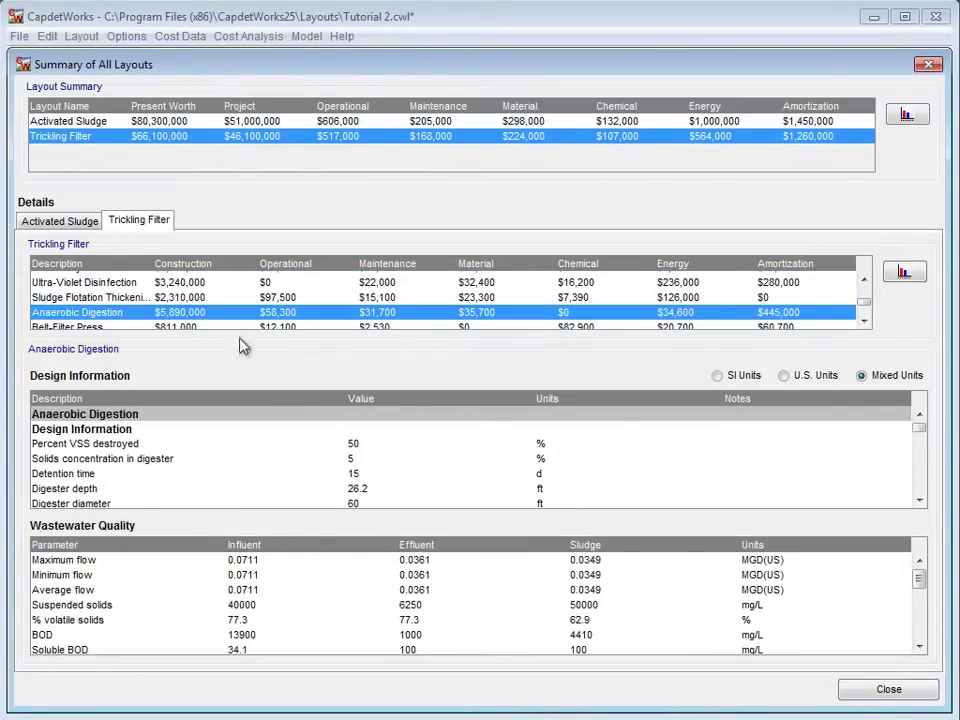
{"action": "left_click_drag", "start_coordinate": [918, 428], "coordinate": [924, 466]}
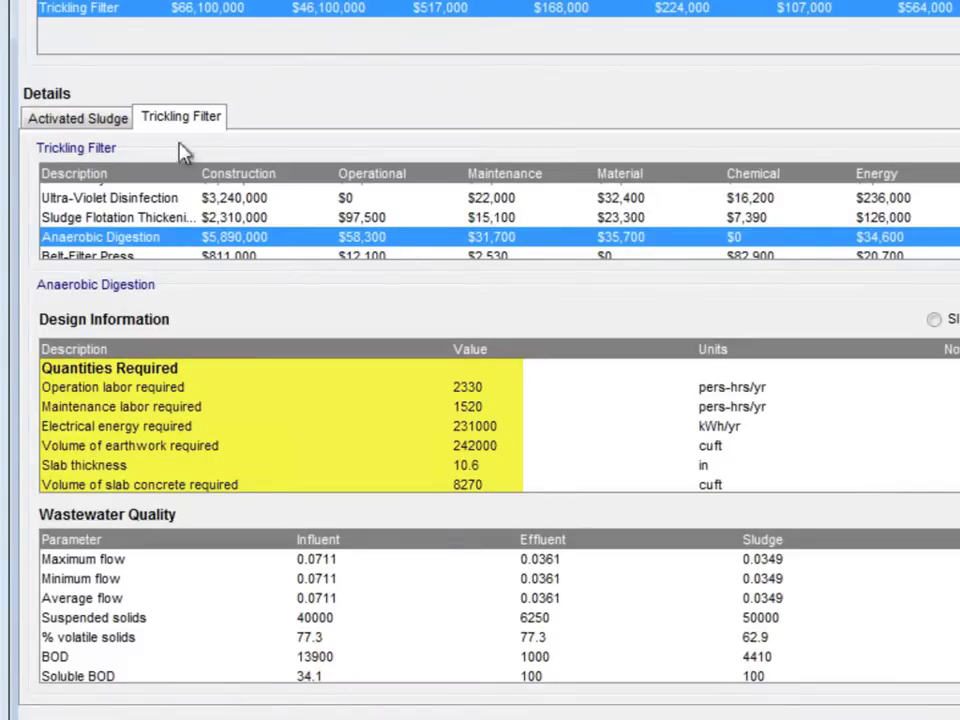
Compare against the Activated Sludge figures, then close the cost summary
{"action": "left_click", "coordinate": [84, 122]}
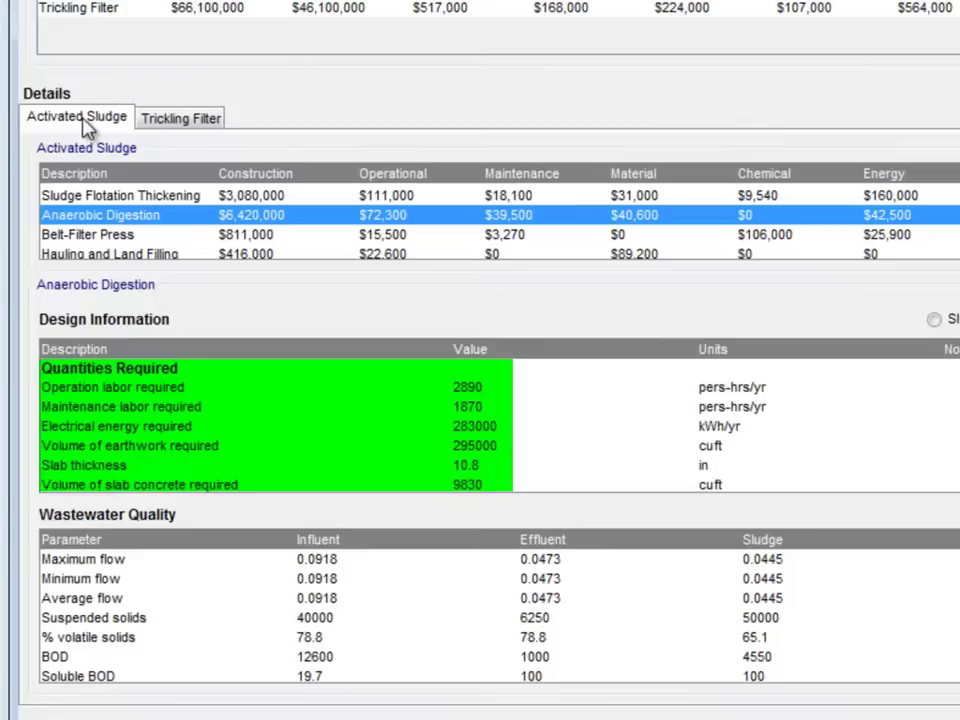
{"action": "left_click", "coordinate": [178, 118]}
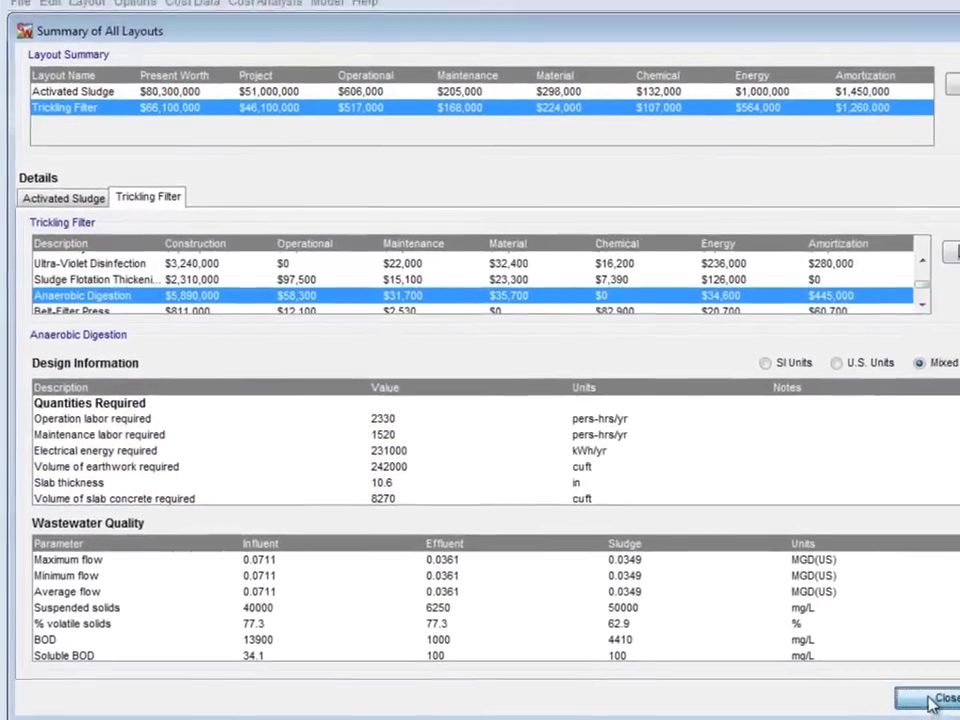
{"action": "left_click", "coordinate": [928, 700]}
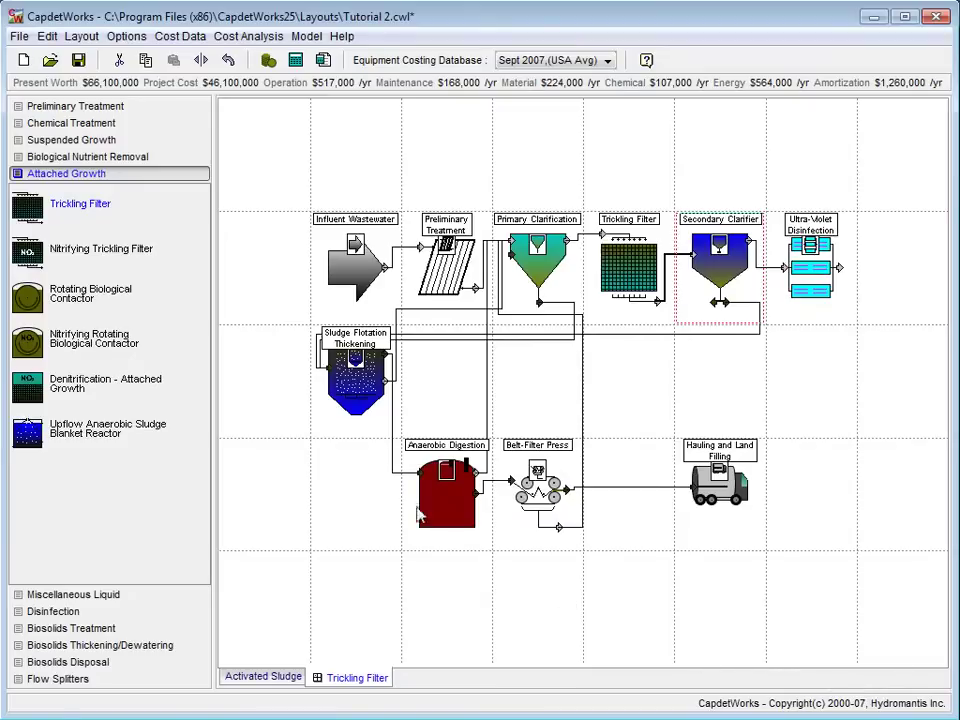
Generate an Excel report covering both layouts and save it as report.xls
{"action": "left_click", "coordinate": [22, 37]}
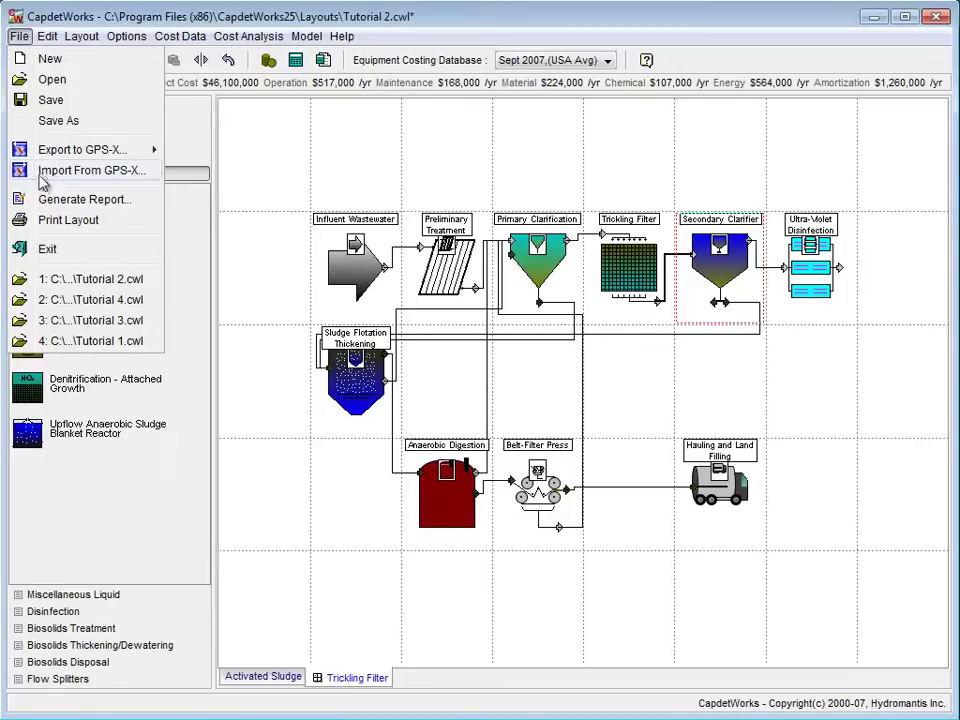
{"action": "left_click", "coordinate": [45, 200]}
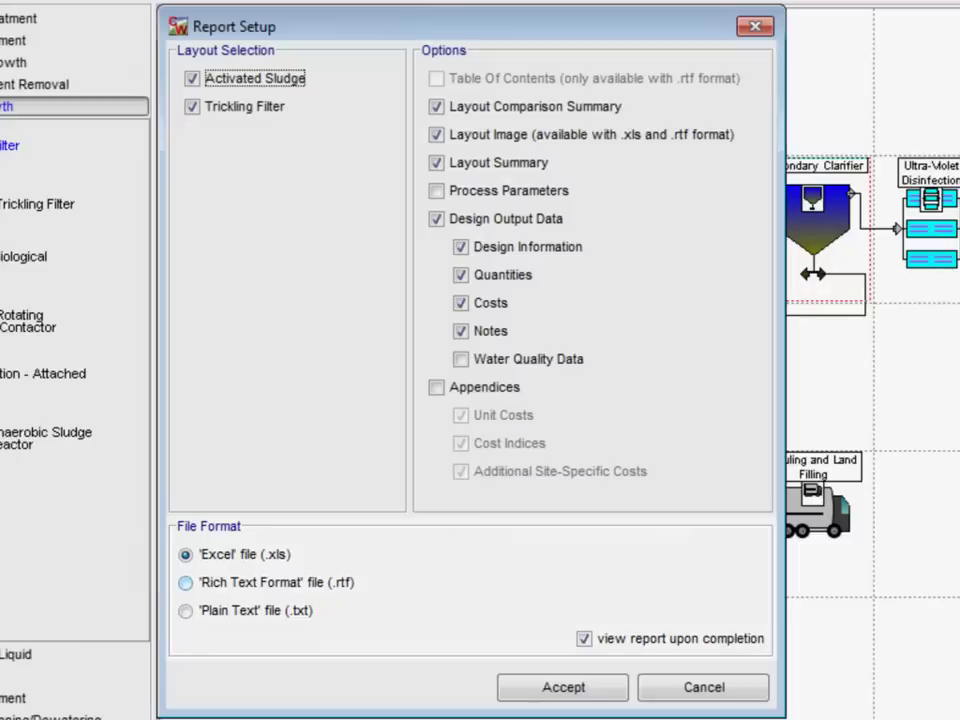
{"action": "left_click", "coordinate": [542, 688]}
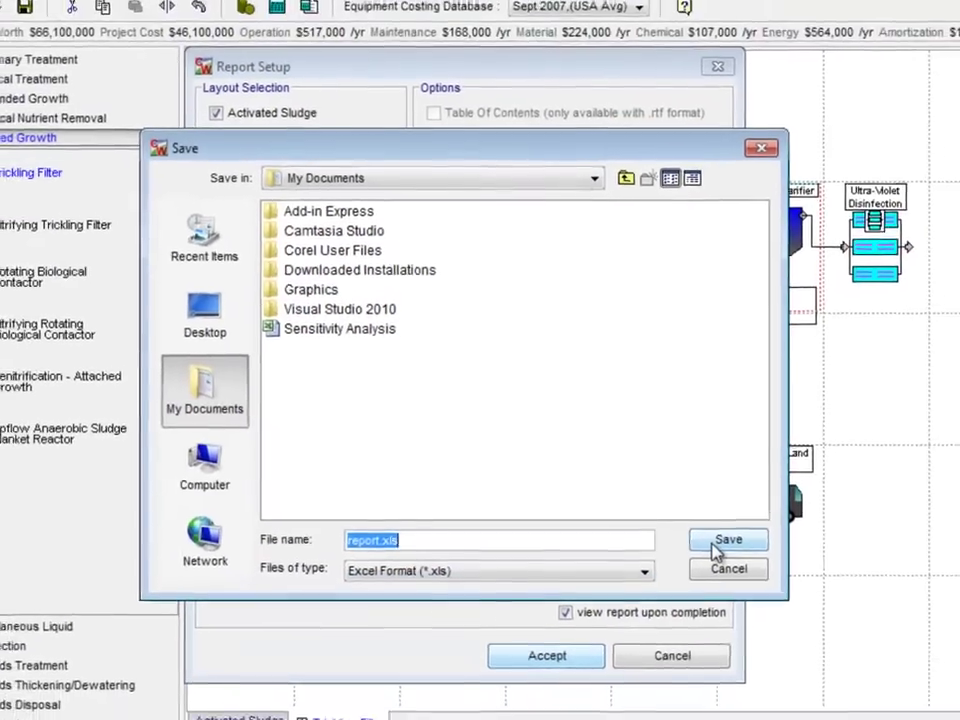
{"action": "left_click", "coordinate": [715, 545]}
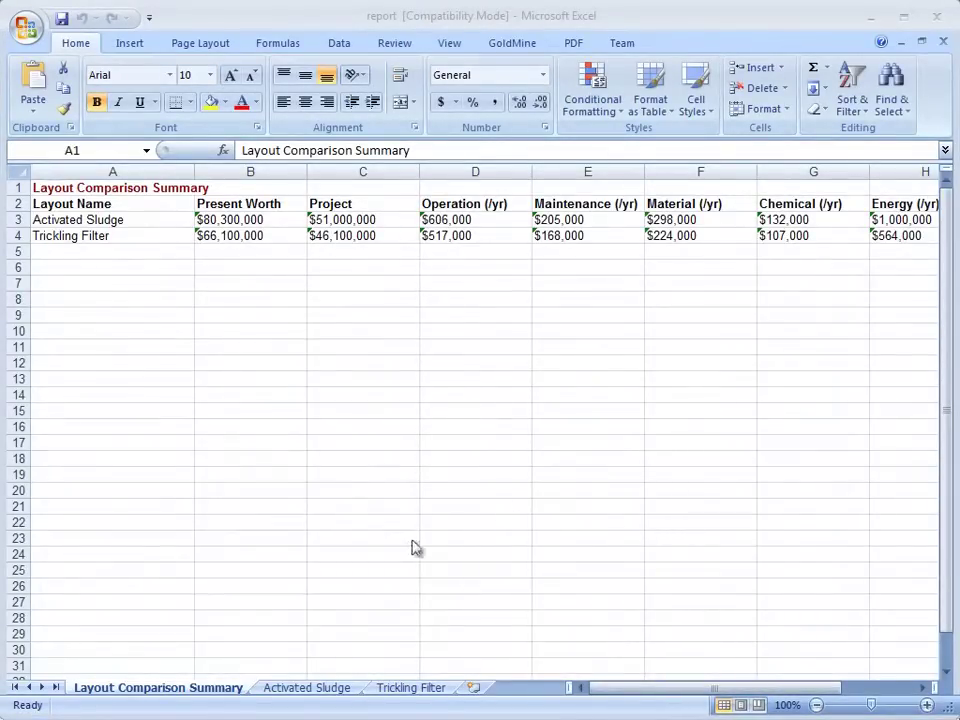
Review the Activated Sludge and Trickling Filter report sheets, then close Excel
{"action": "left_click", "coordinate": [326, 688]}
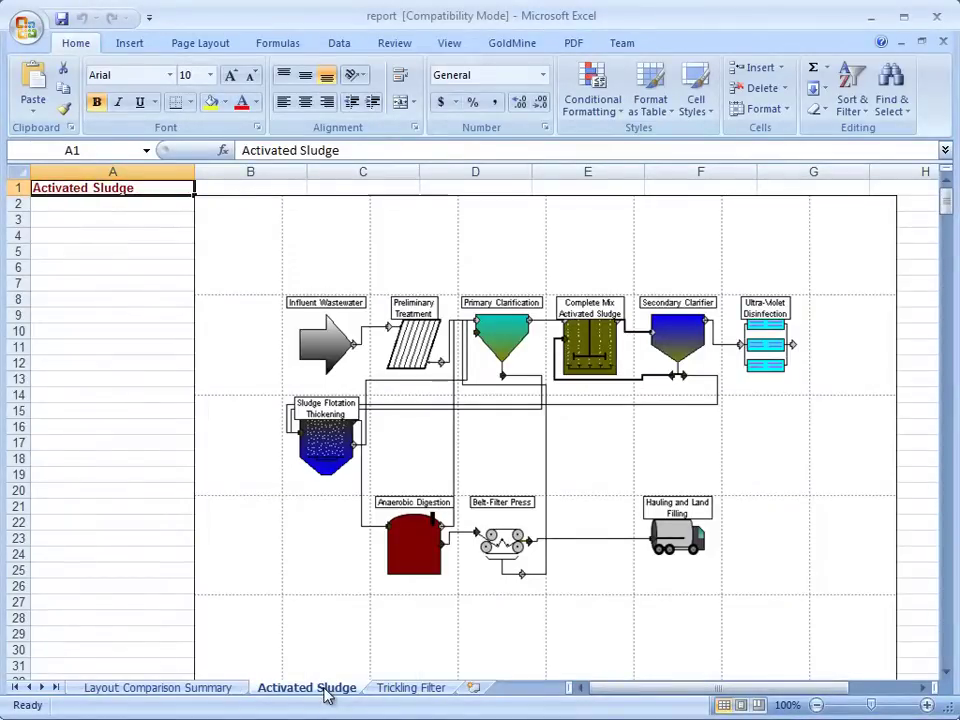
{"action": "left_click", "coordinate": [388, 690]}
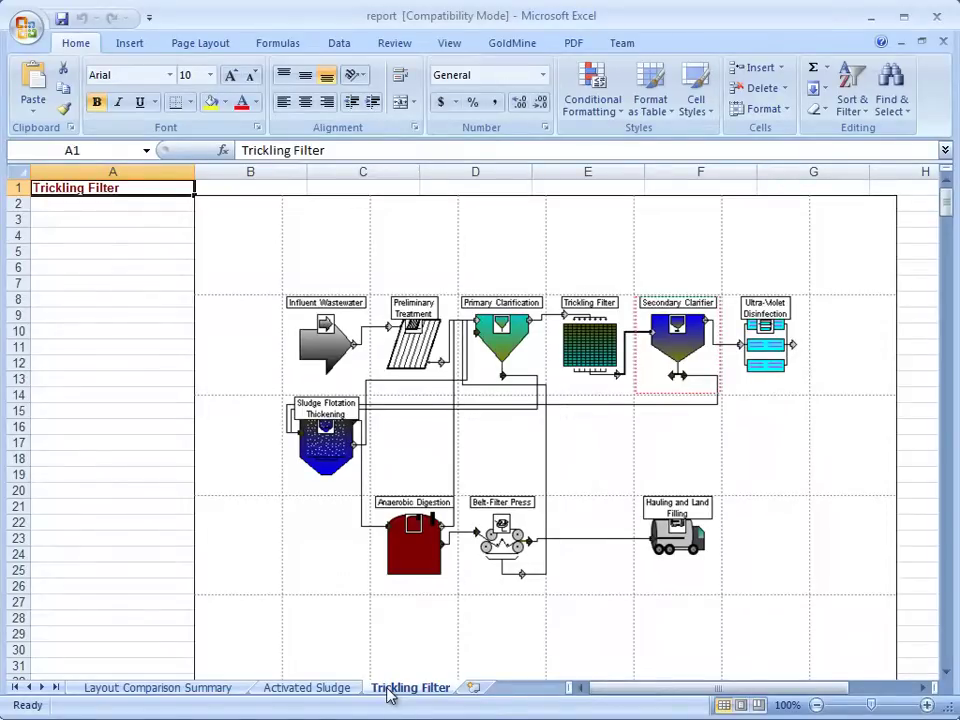
{"action": "left_click", "coordinate": [935, 20]}
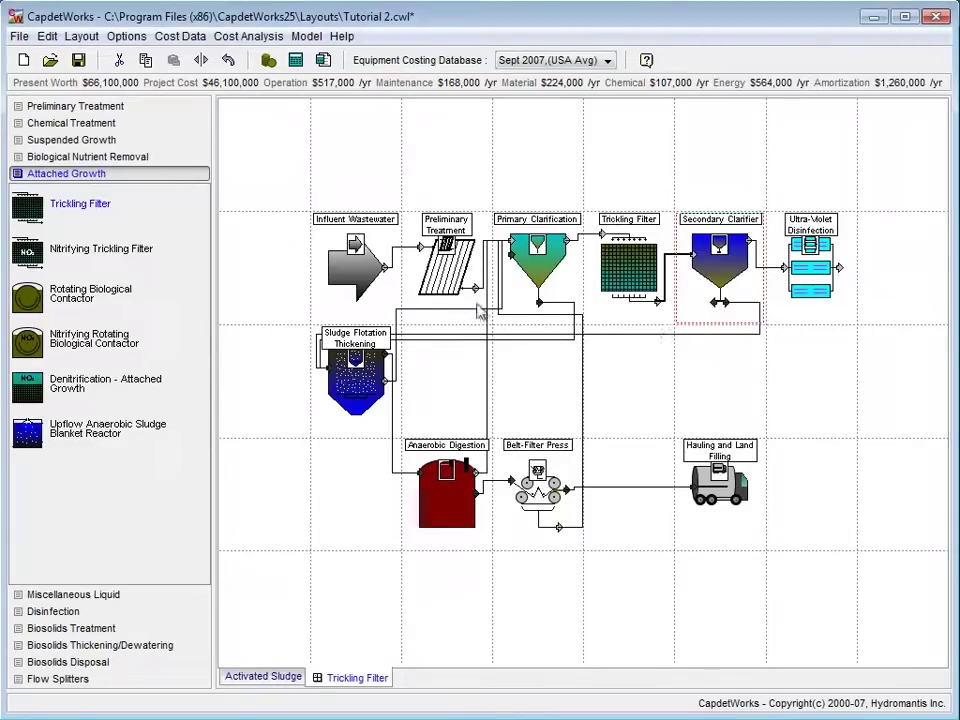
Save the layouts under the new name Tutorial 5
{"action": "left_click", "coordinate": [19, 36]}
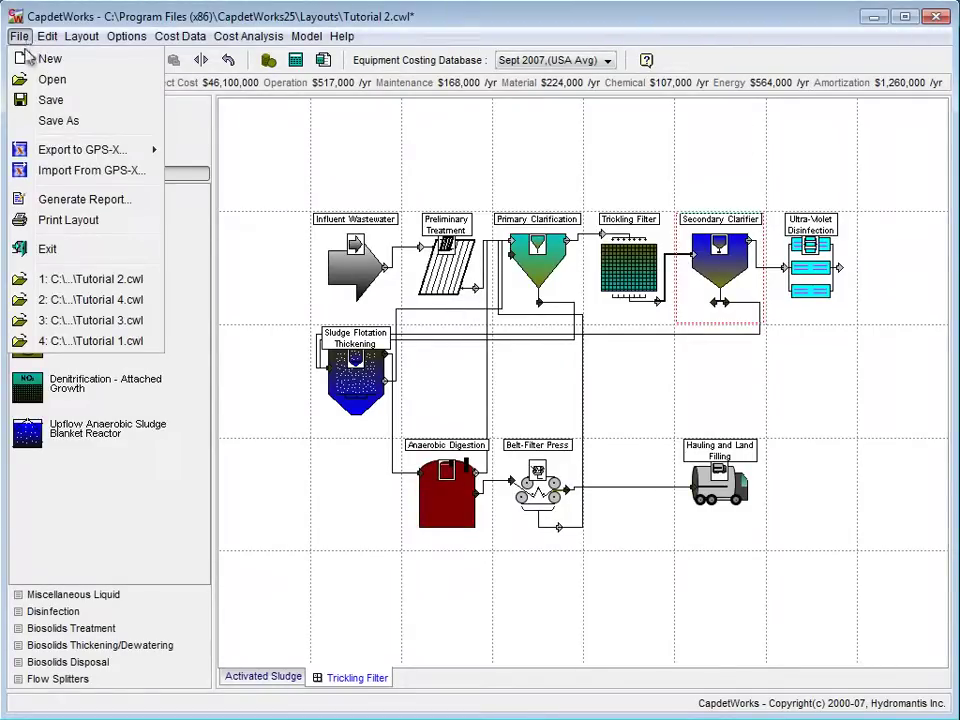
{"action": "left_click", "coordinate": [40, 120]}
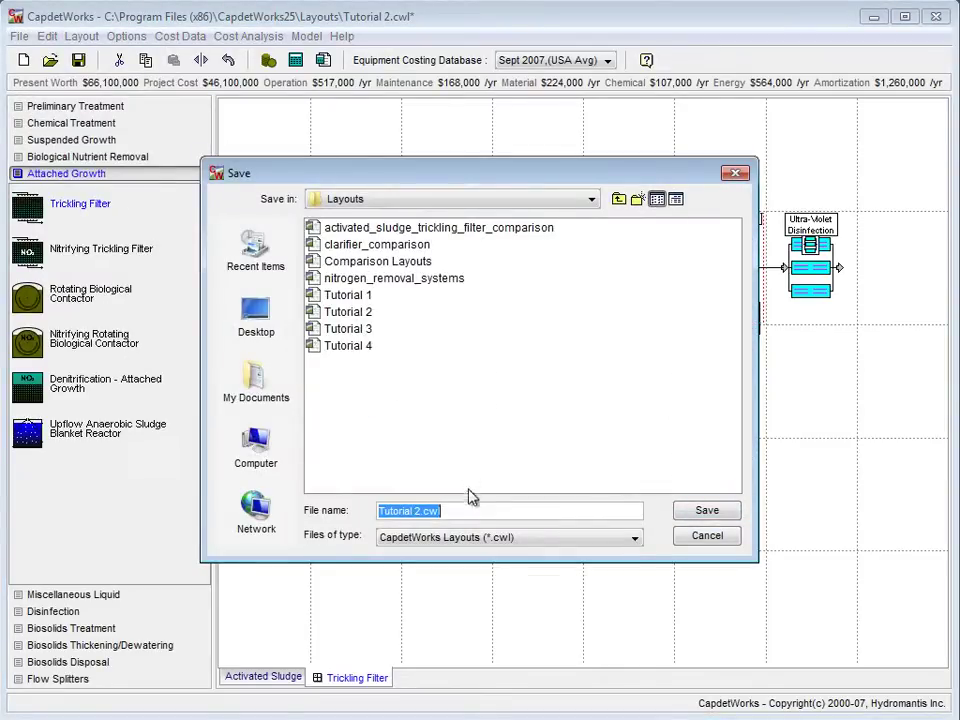
{"action": "key", "text": "BackSpace"}
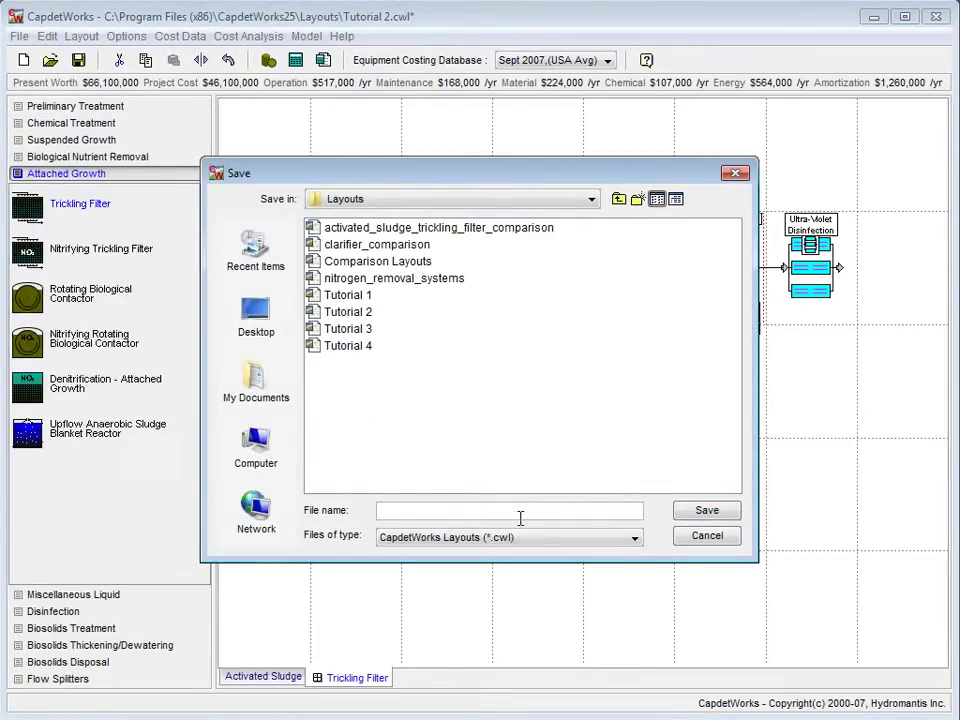
{"action": "type", "text": "Tutorial 5"}
{"action": "left_click", "coordinate": [689, 517]}
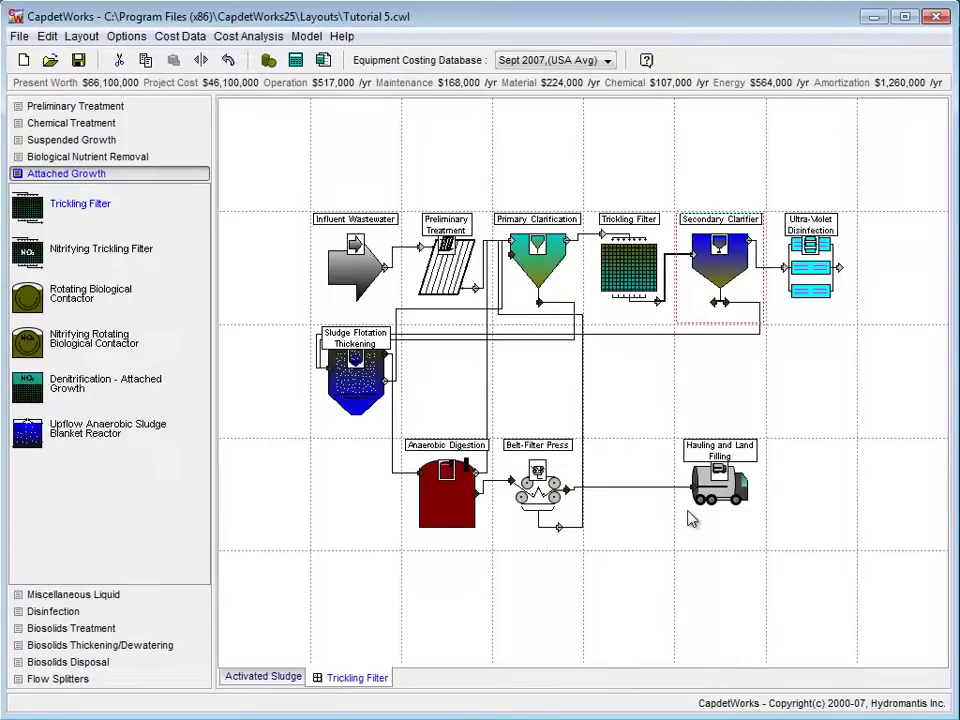